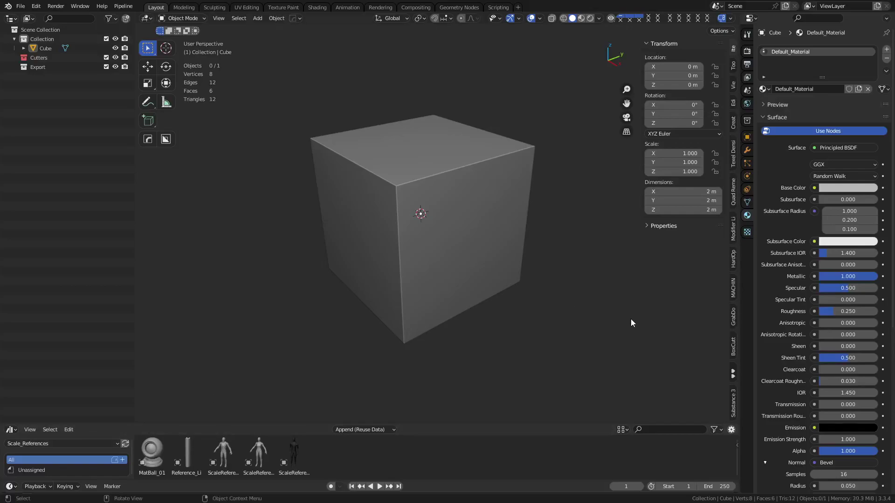
Look up the Adobe Substance 3D add-on in the preferences and review its default tiling, resolution, export format and path settings.
left_click(36, 6)
left_click(92, 140)
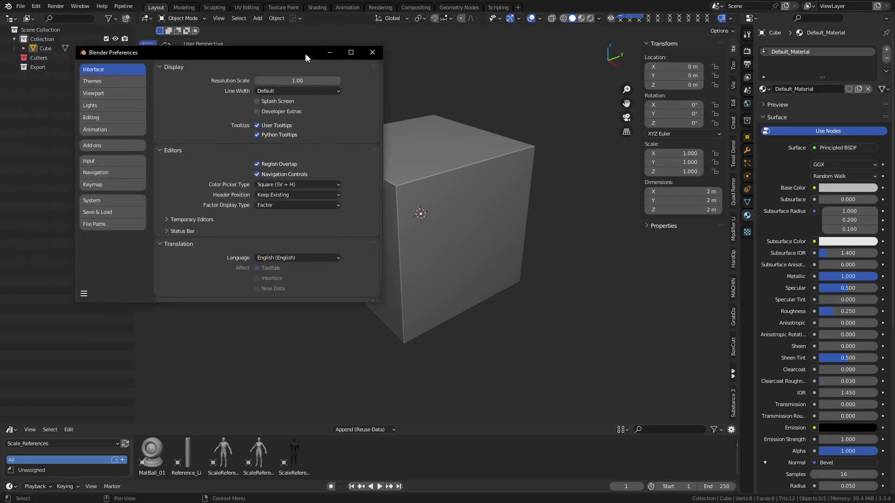
left_click(228, 182)
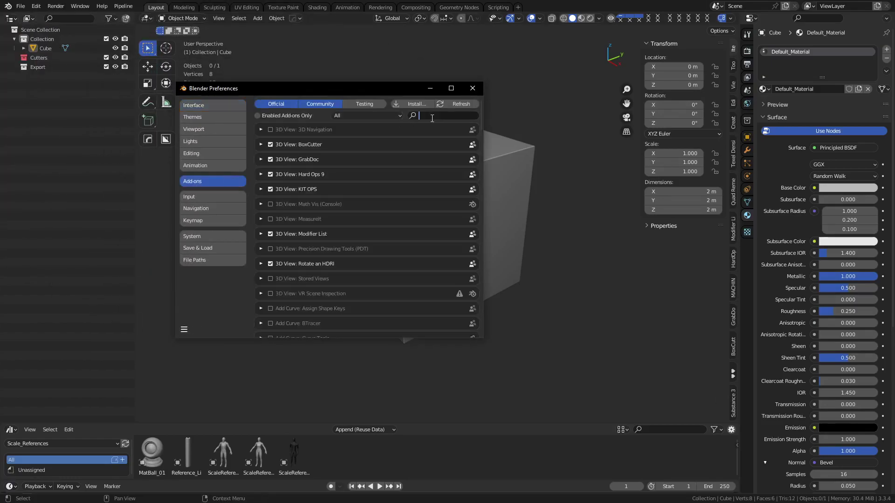
type("subs")
left_click(261, 130)
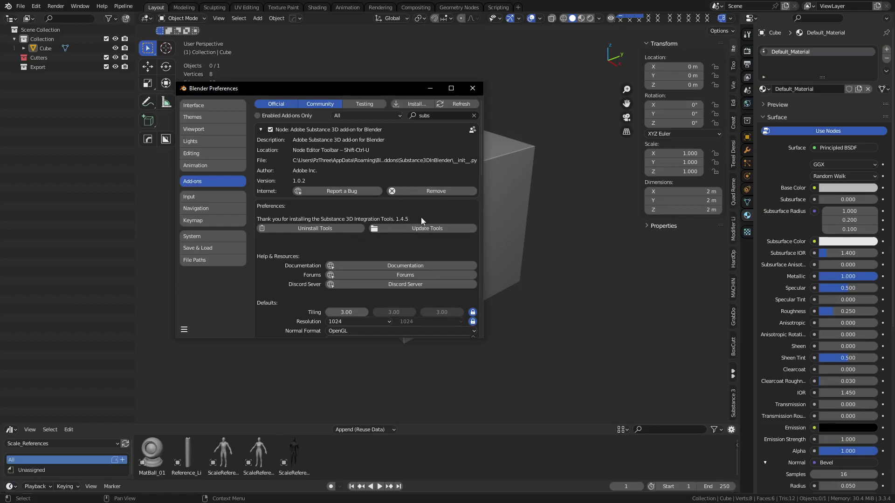
scroll(293, 288, "down", 5)
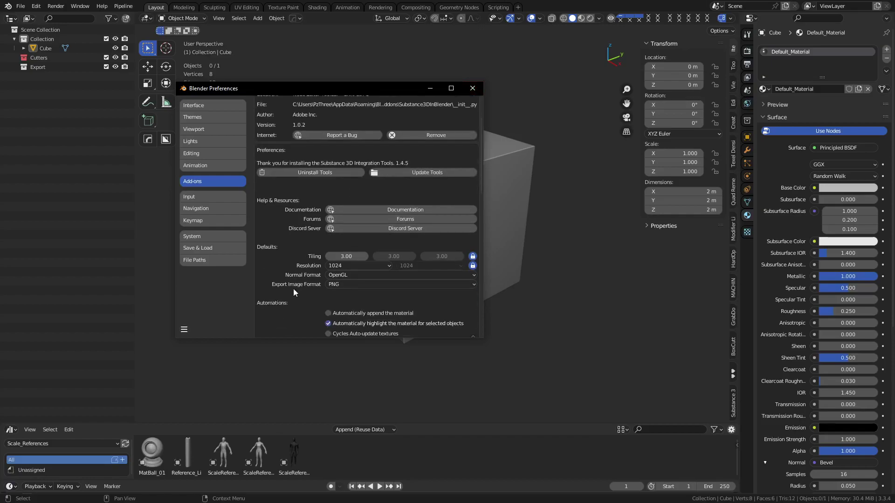
scroll(294, 268, "down", 3)
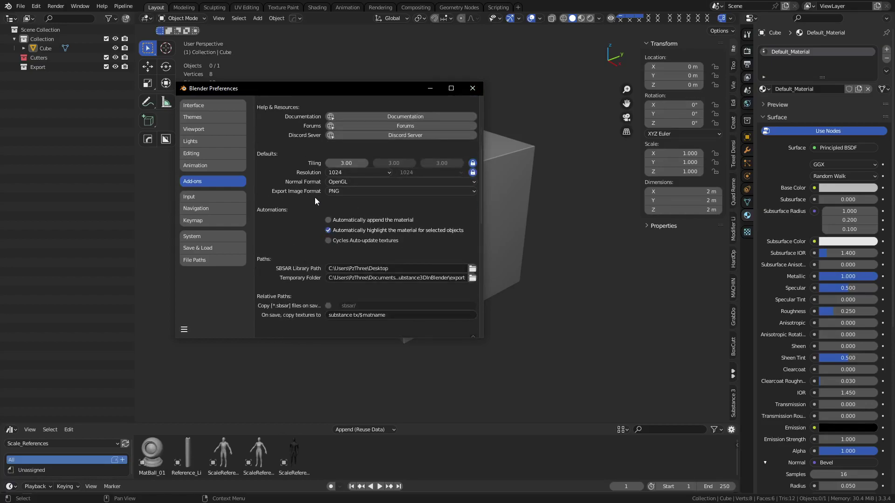
scroll(315, 195, "up", 2)
left_click(472, 88)
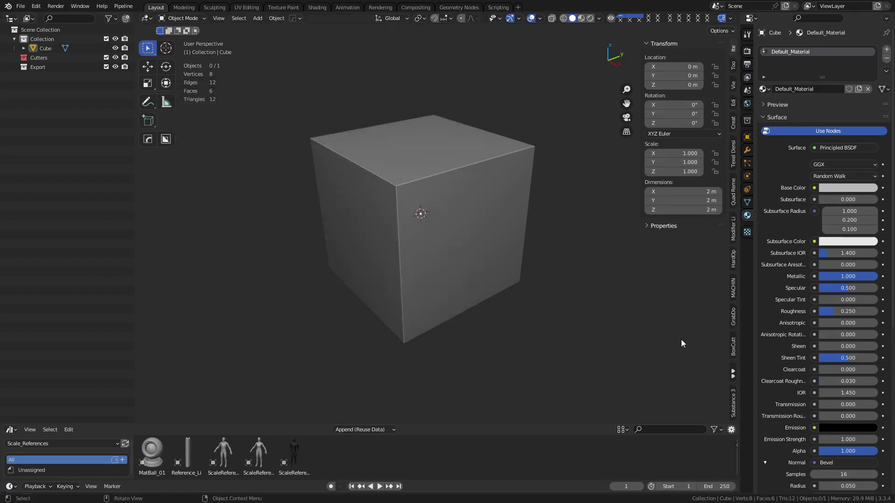
Load the dirty_concrete_block_facade.sbsar material from the cc0 folder through the Substance 3D add-on.
left_click(735, 398)
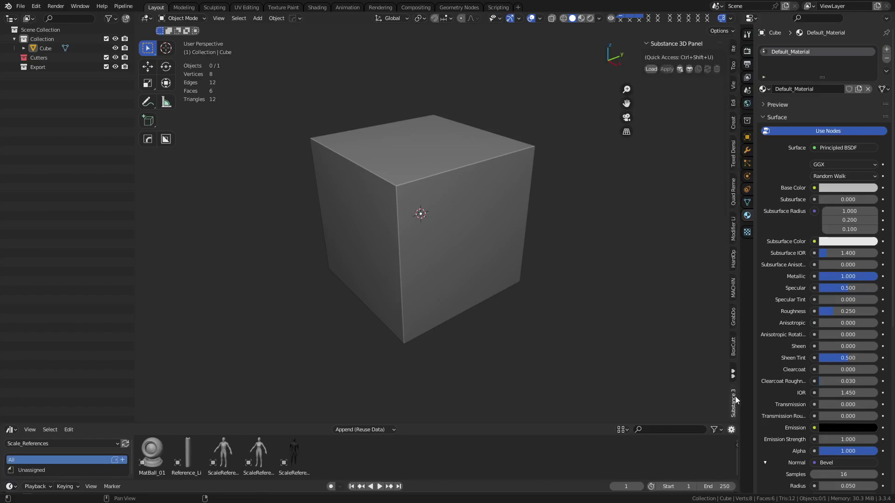
left_click(652, 70)
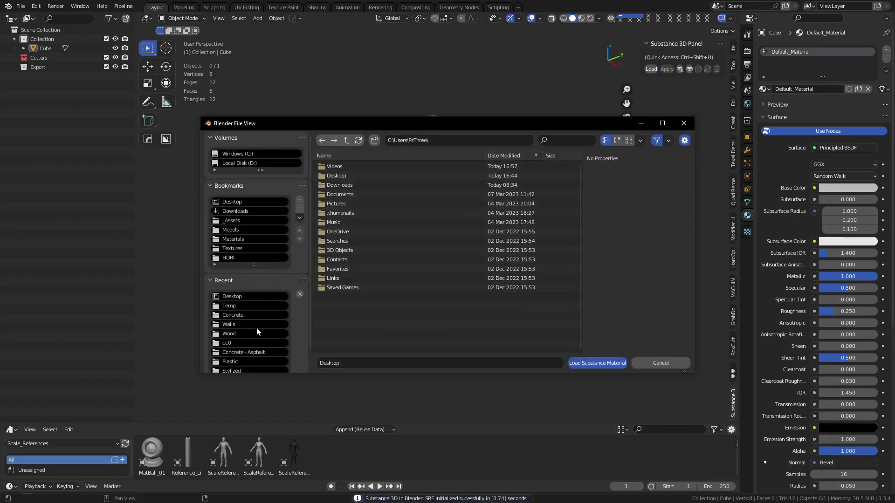
left_click(253, 343)
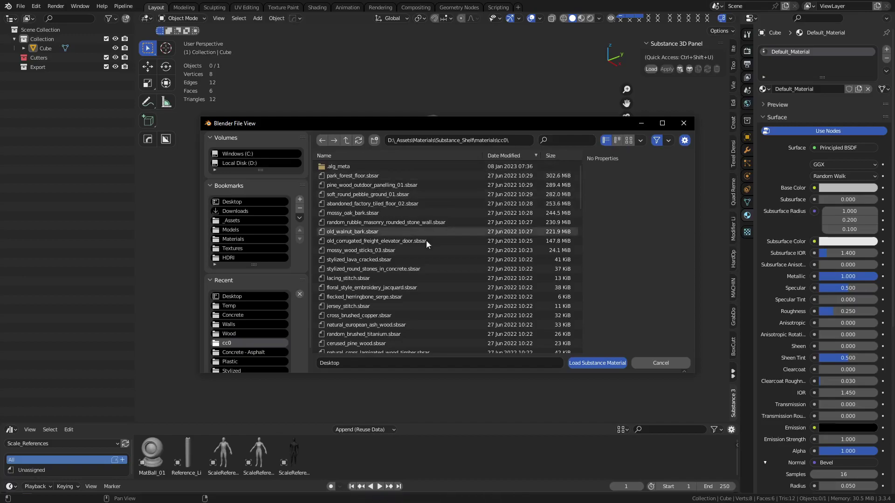
scroll(415, 247, "down", 2)
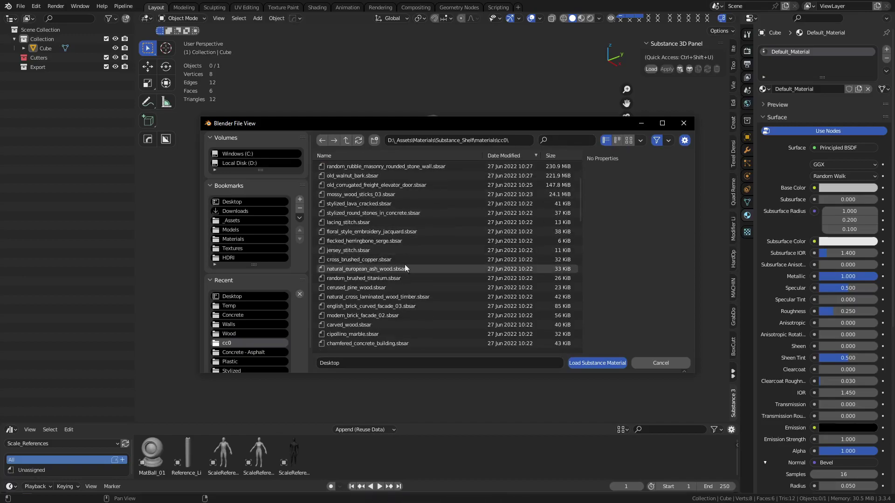
left_click(629, 140)
left_click(606, 141)
scroll(371, 289, "down", 2)
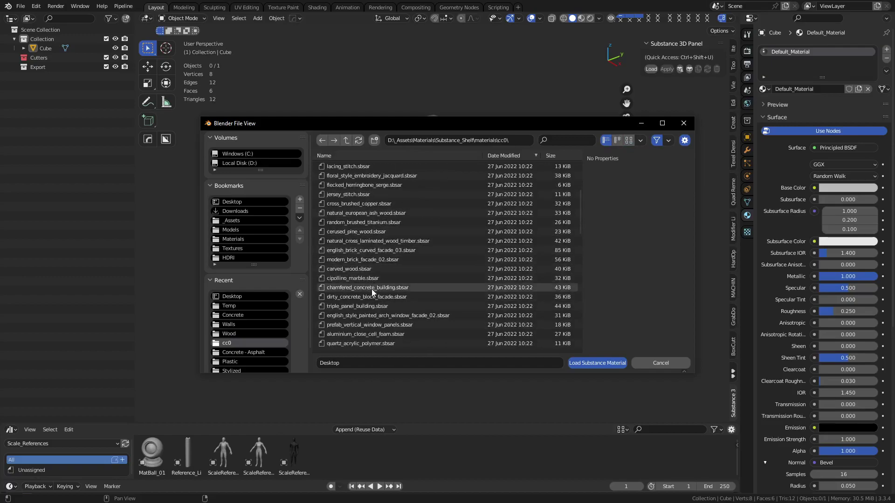
double_click(375, 295)
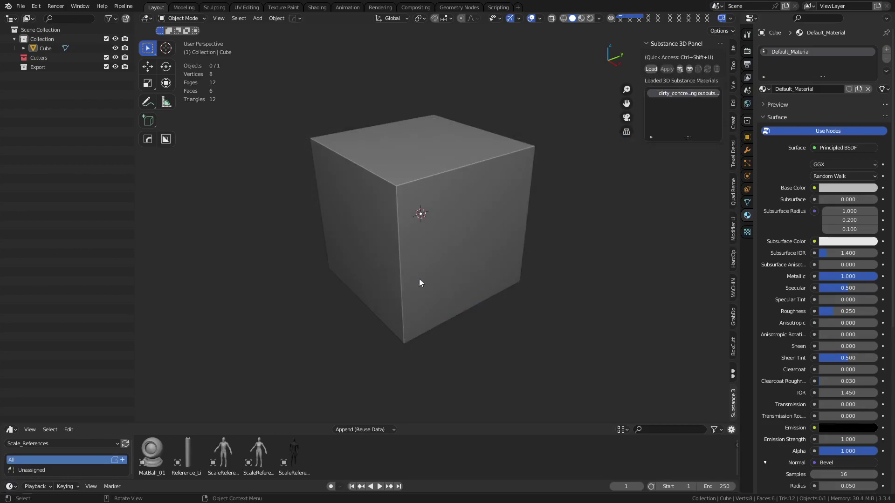
Replace the cube's Default_Material with the loaded dirty_concrete_block_facade substance and show the viewport in material preview.
left_click(450, 237)
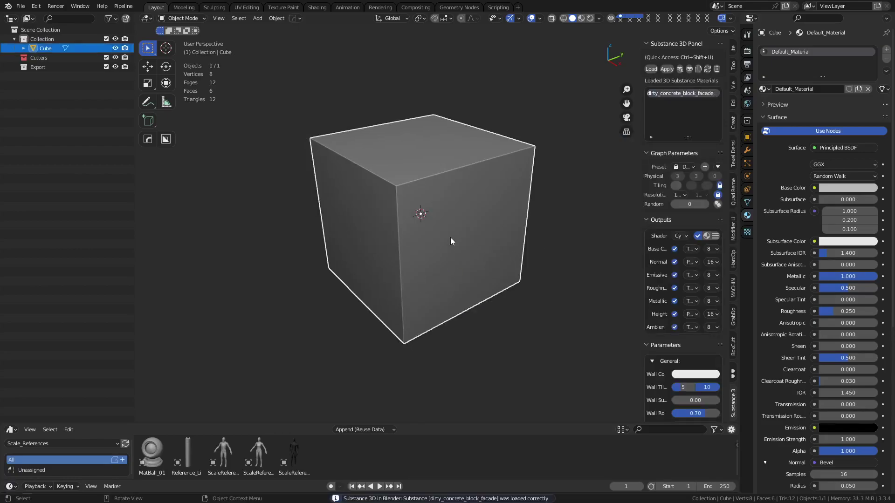
middle_click_drag(450, 238, 468, 245)
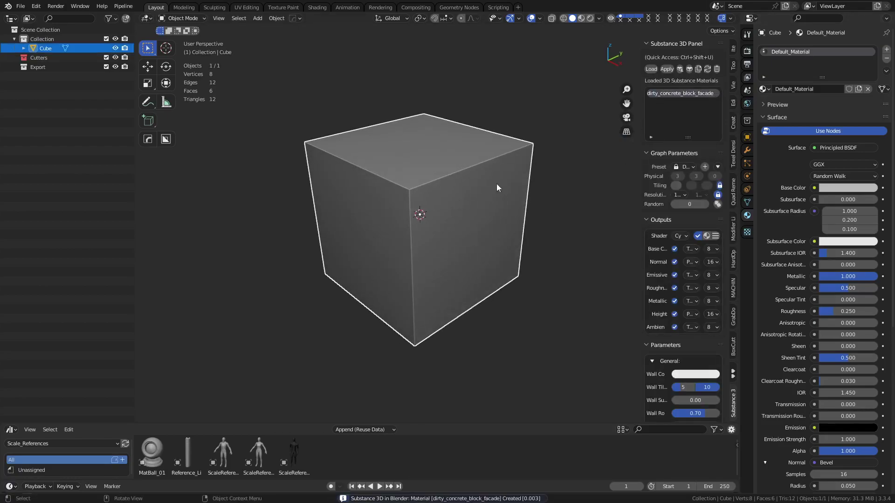
left_click(886, 58)
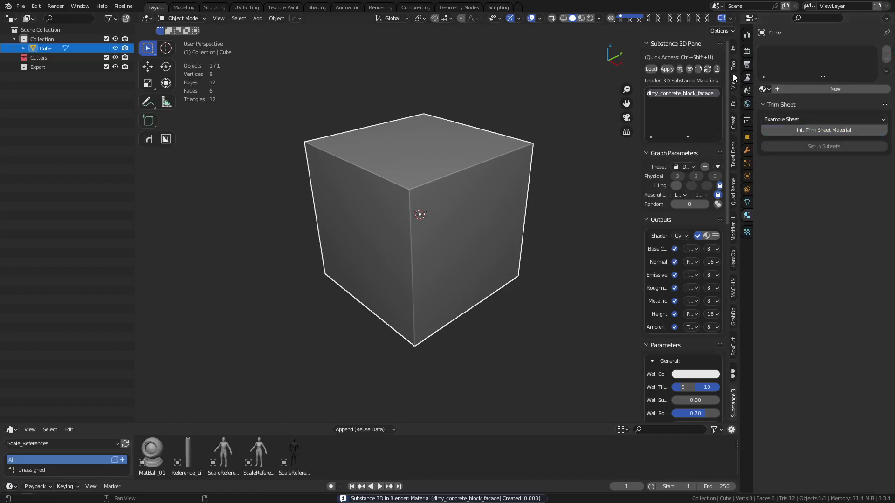
left_click(667, 69)
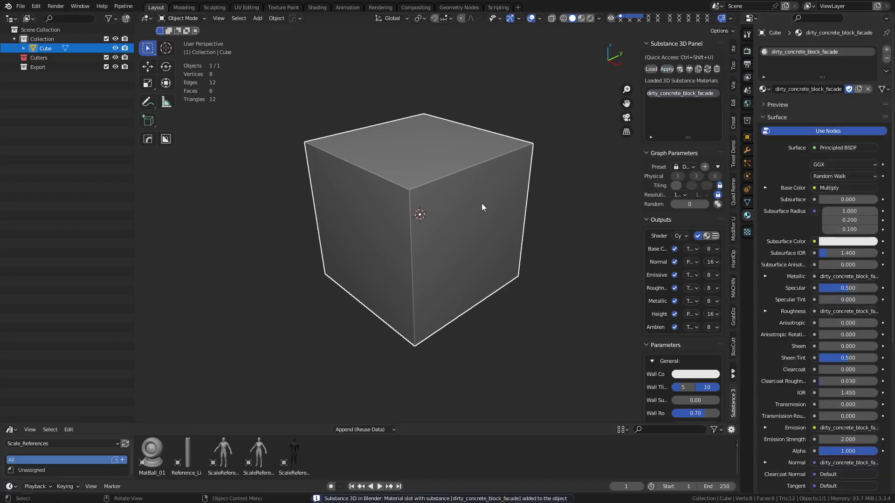
mouse_move(514, 203)
middle_mouse_down("shift")
mouse_move(502, 208)
mouse_move(526, 210)
mouse_move(514, 250)
mouse_move(603, 209)
mouse_move(536, 211)
mouse_move(509, 276)
mouse_move(542, 267)
mouse_move(482, 258)
mouse_move(560, 284)
middle_mouse_up("shift")
left_click(580, 19)
Widen the sidebar to fit the full parameter names and try a first Wall Tiling value of 6 before restoring 5.
scroll(663, 322, "down", 5)
scroll(662, 329, "down", 6)
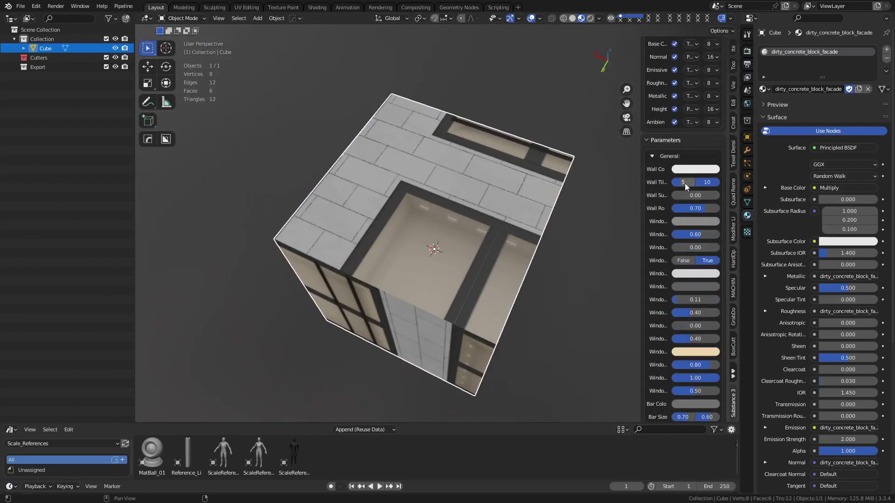
left_click_drag(642, 188, 579, 196)
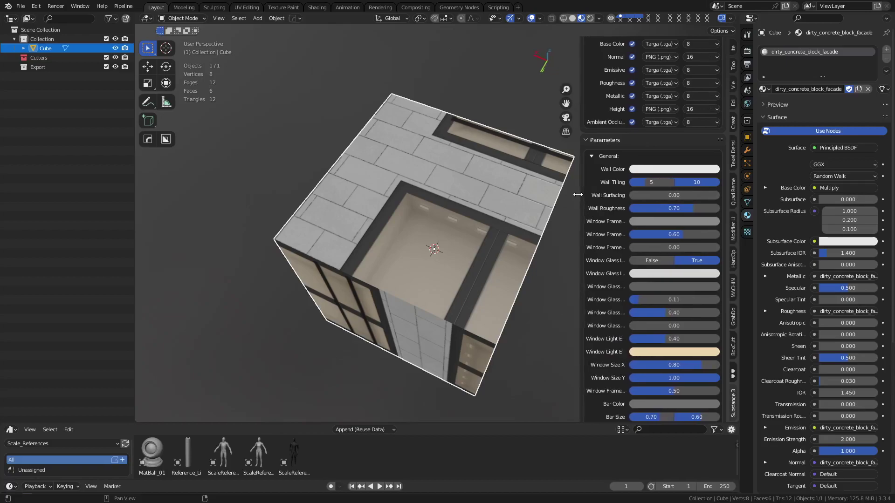
left_click(652, 185)
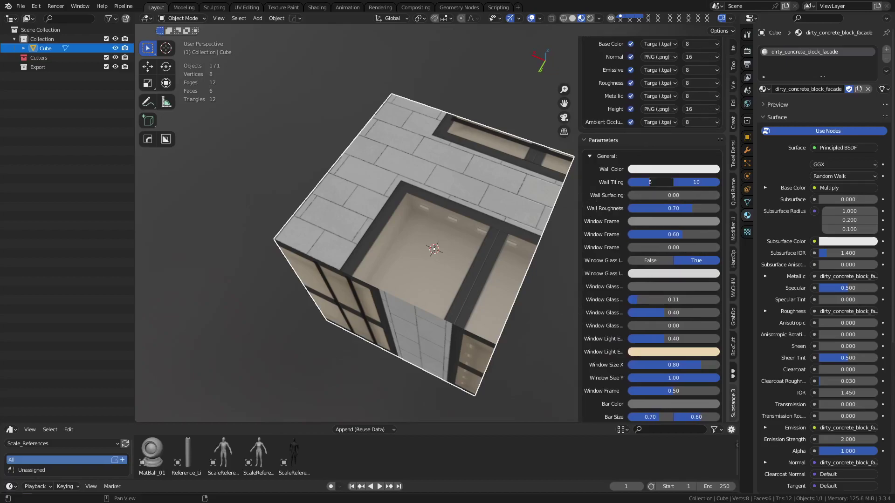
left_click_drag(652, 185, 648, 183)
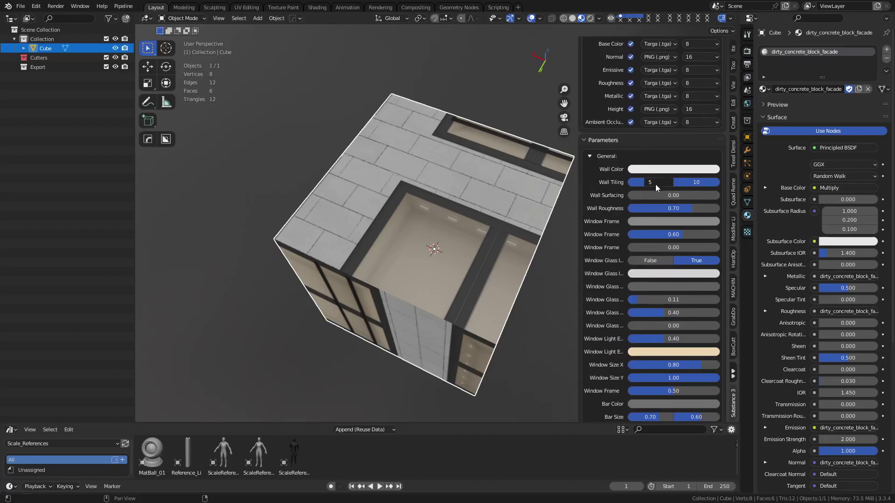
Try tiling values of 1 and 4 in the facade's graph parameters and settle on a tiling of 10.
scroll(647, 187, "up", 10)
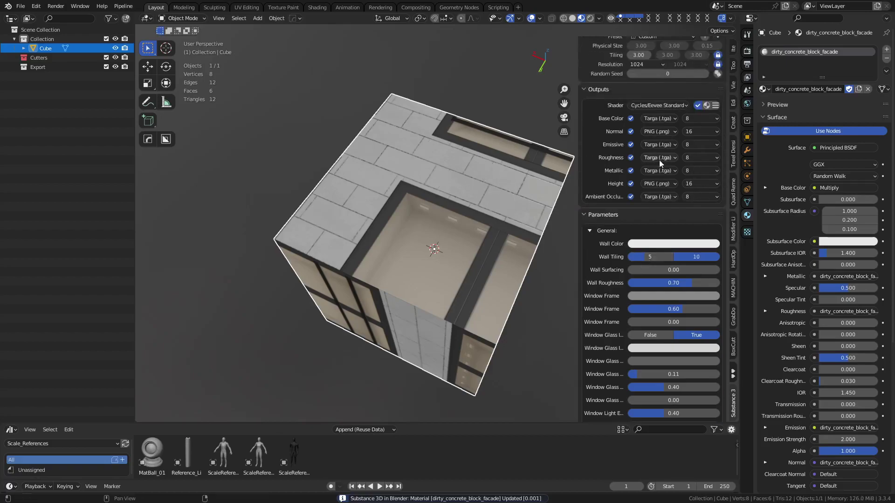
left_click(647, 186)
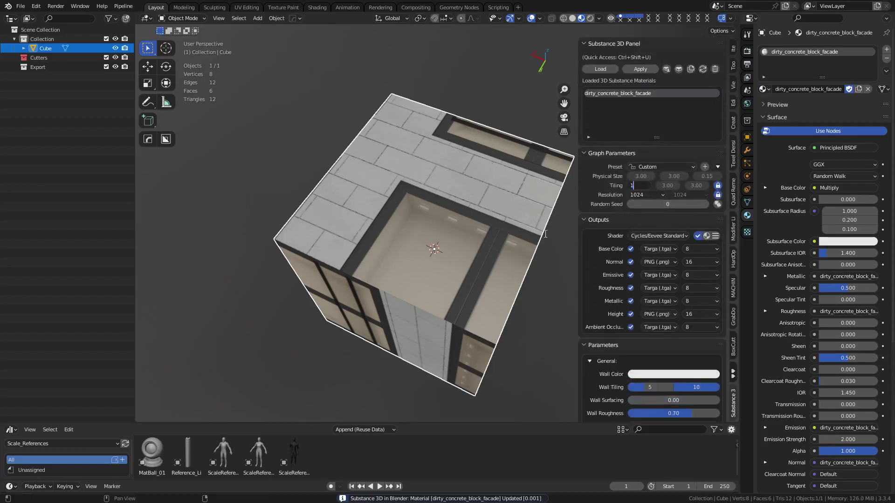
key("Return")
key("ctrl+z")
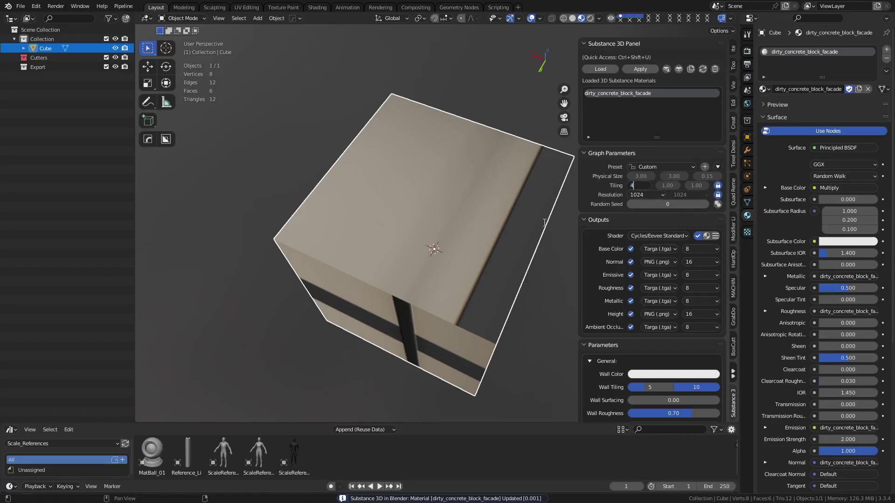
left_click(639, 185)
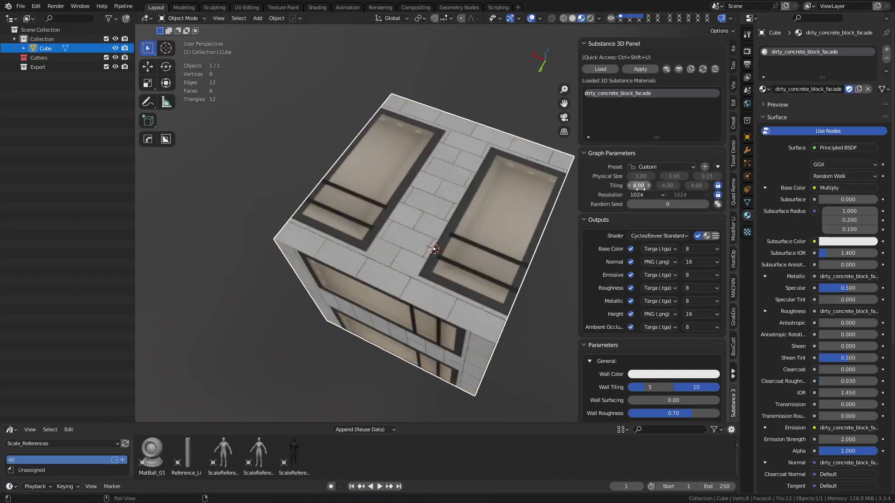
type("10")
key("Return")
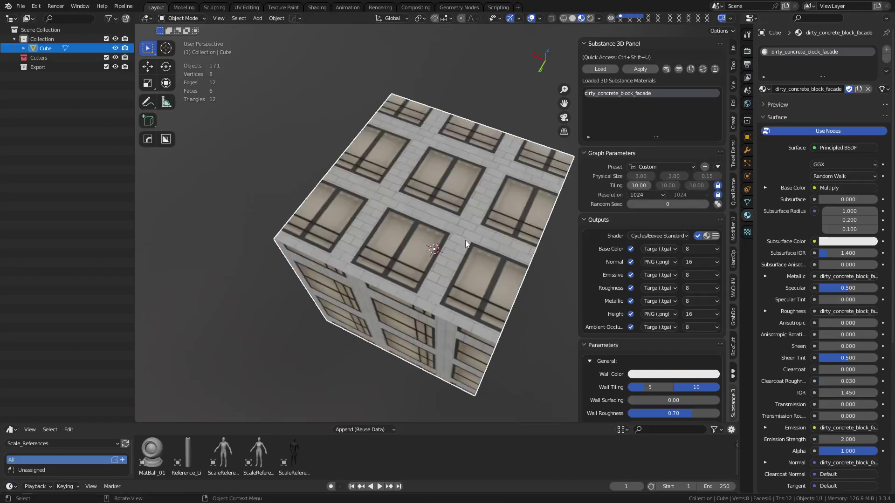
Change the facade's window light colour to light blue.
scroll(658, 292, "down", 10)
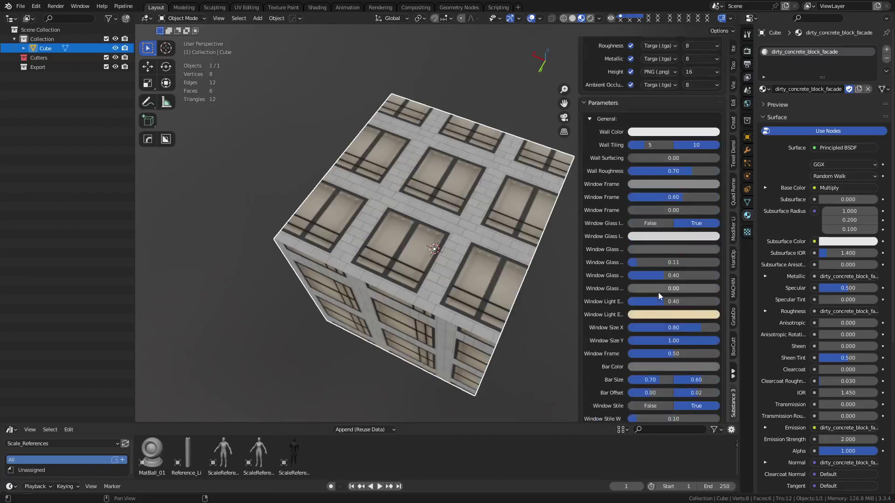
left_click(669, 313)
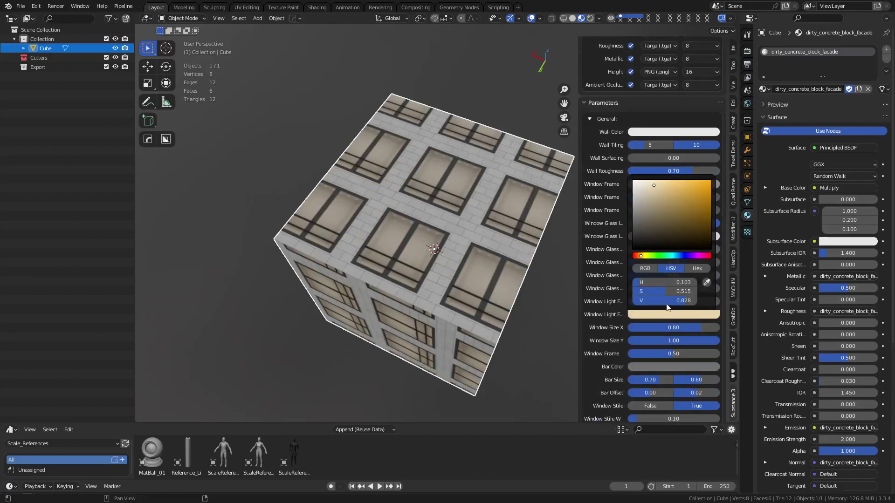
left_click(677, 255)
left_click_drag(661, 186, 658, 185)
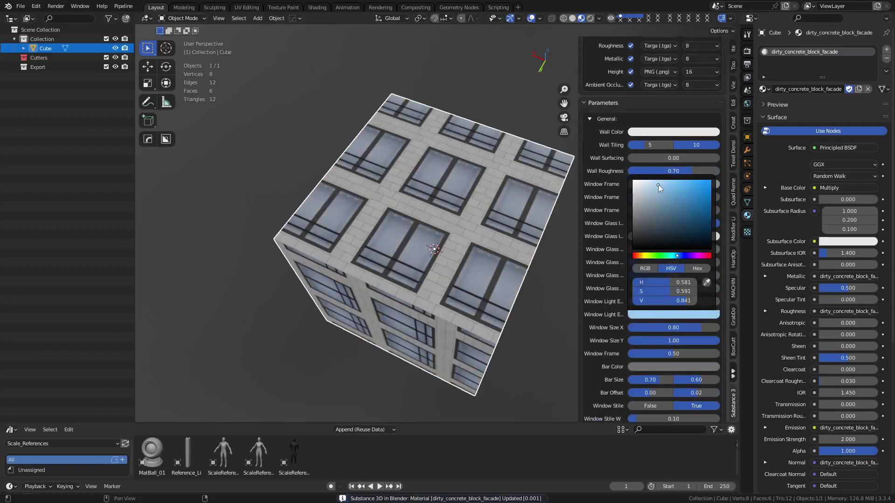
scroll(602, 209, "up", 2)
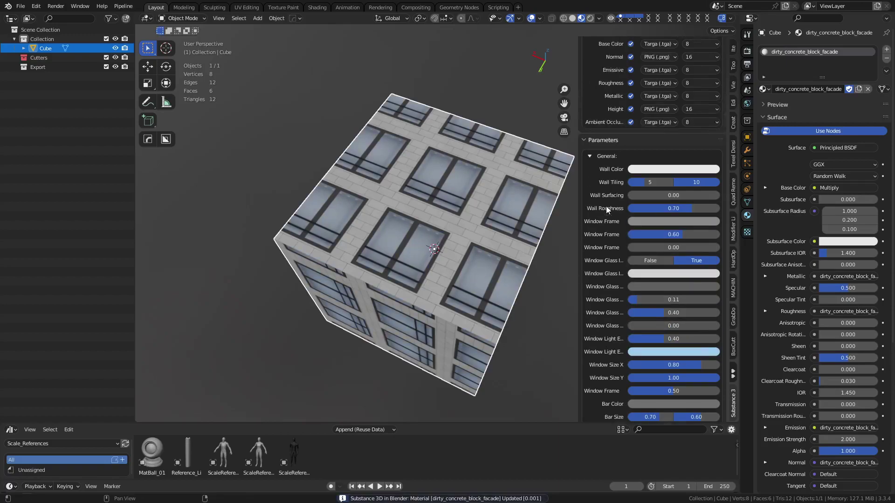
scroll(601, 210, "up", 10)
middle_click_drag(550, 247, 403, 252)
middle_click_drag(451, 229, 463, 252)
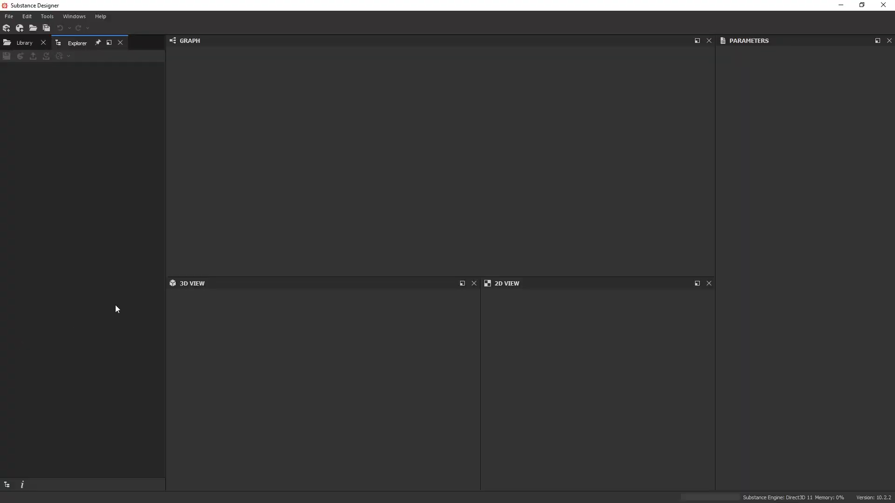
Switch to Substance Designer and create a new package containing a Substance graph based on the Empty template.
right_click(99, 104)
left_click(118, 107)
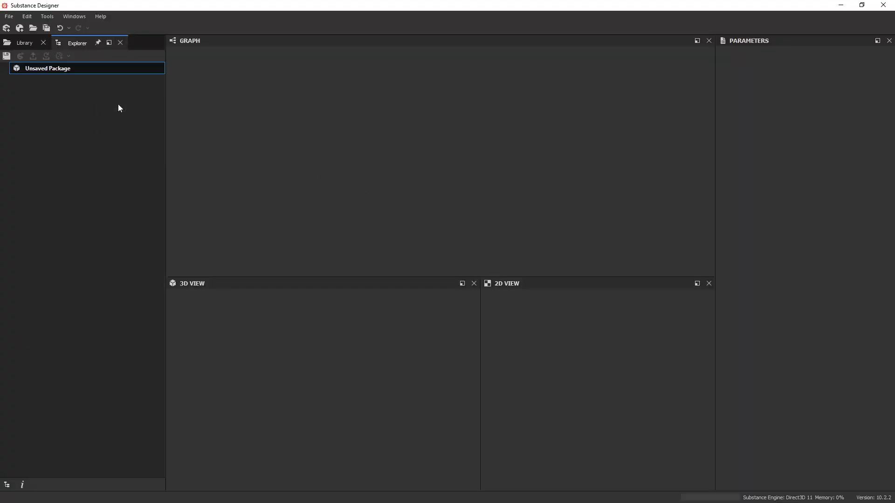
right_click(118, 105)
right_click(99, 69)
mouse_move(153, 76)
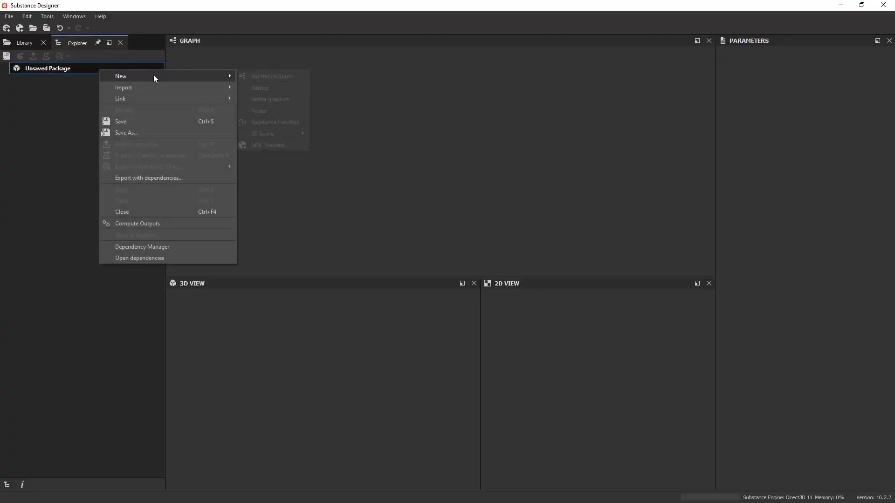
left_click(261, 76)
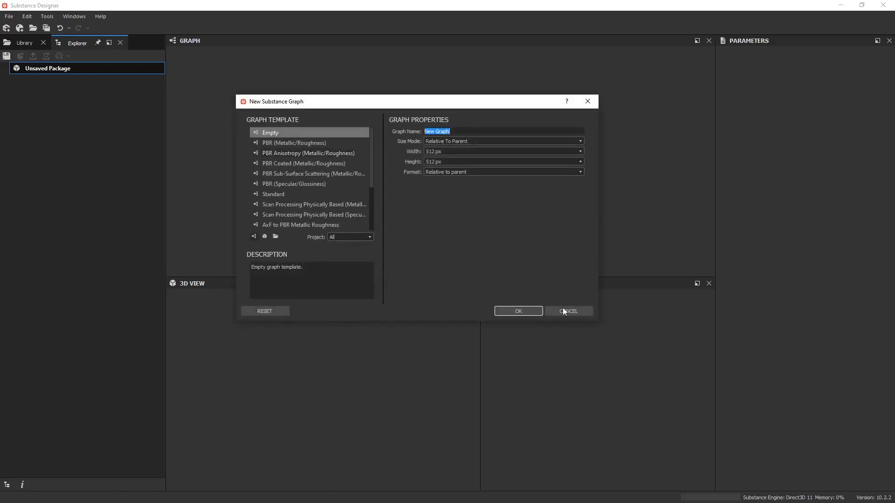
left_click(519, 311)
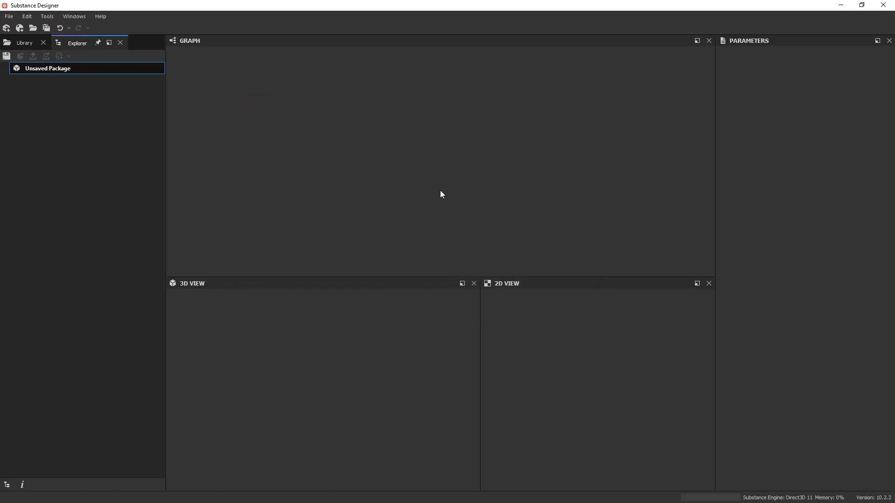
Add a Base Material node to the graph and display its outputs on the rounded cube in the 3D view.
key("space")
type("bas")
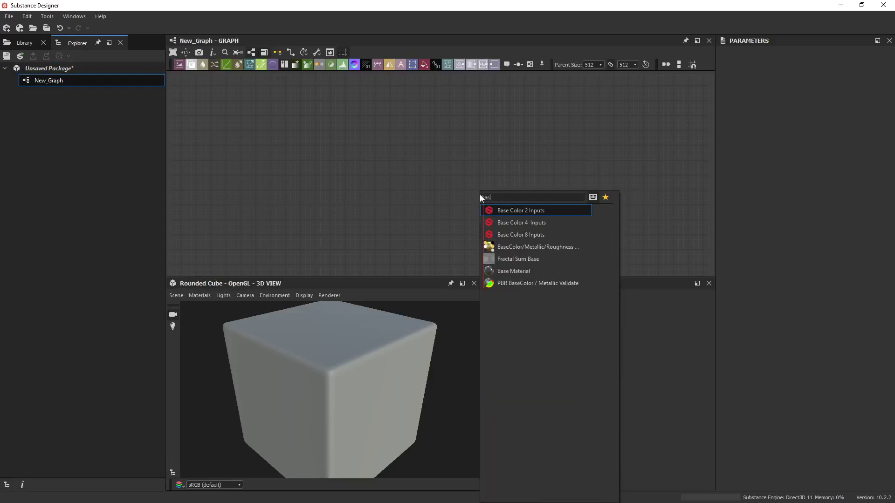
left_click(515, 271)
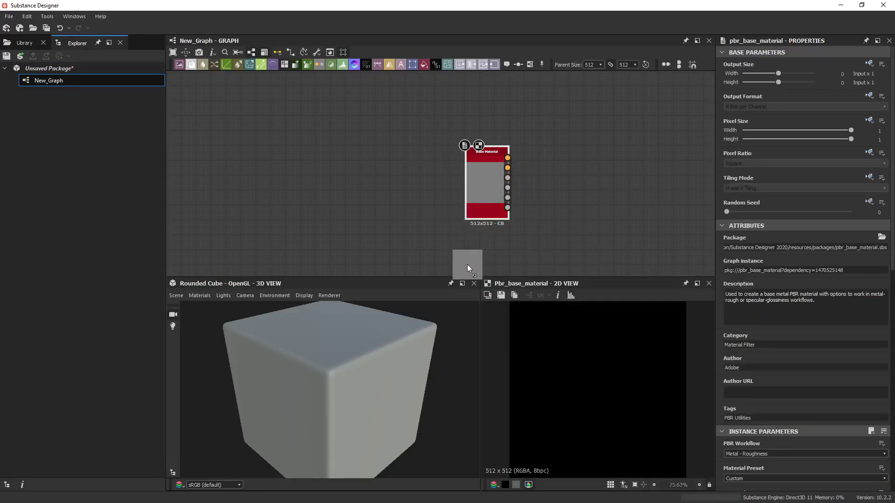
left_click_drag(370, 356, 398, 365)
scroll(810, 410, "down", 10)
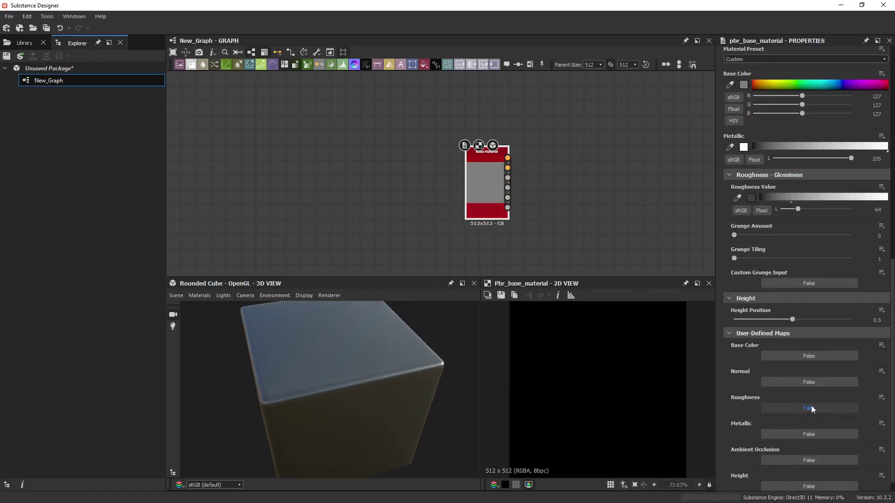
key("space")
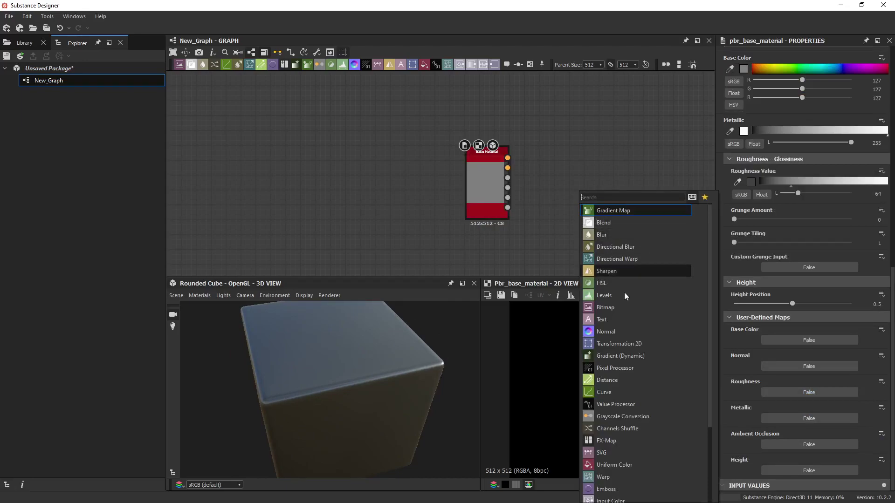
scroll(643, 393, "down", 3)
key("space")
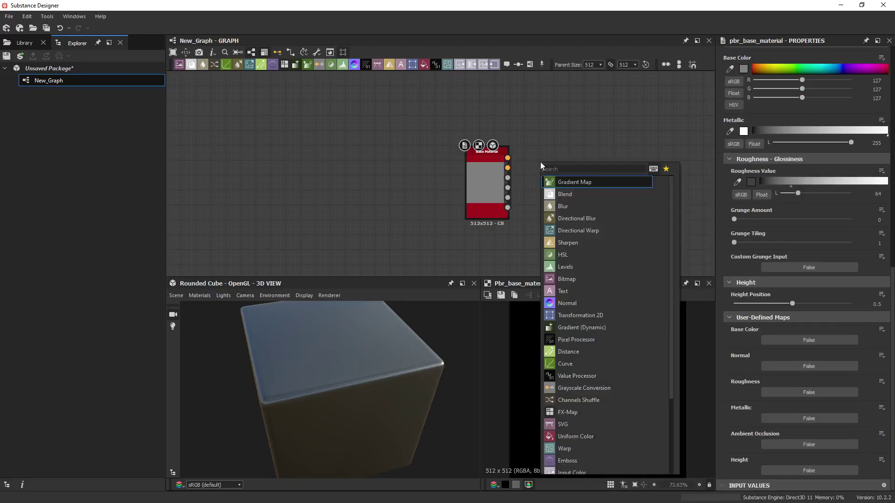
type("masty")
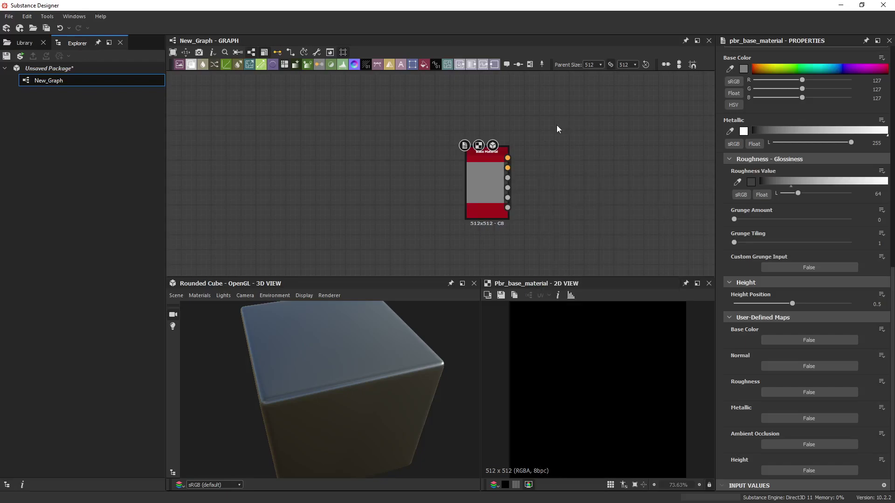
key("space")
type("mast")
left_click(583, 183)
left_click_drag(561, 211, 588, 186)
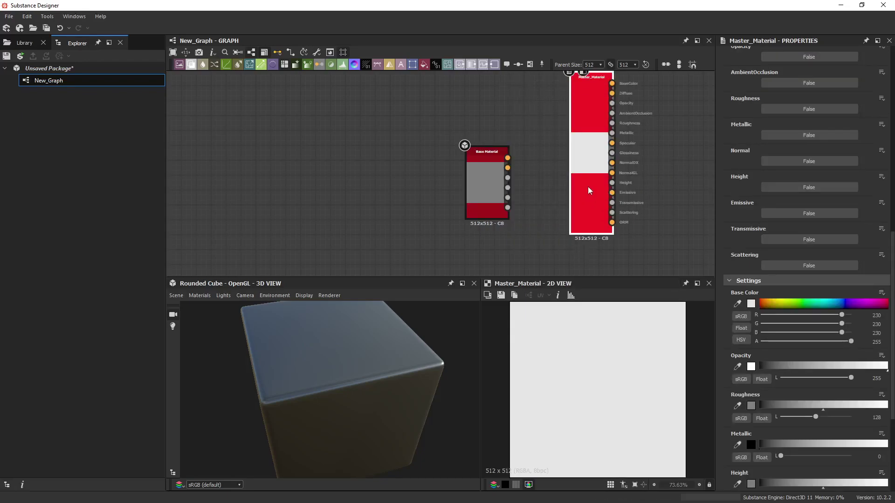
right_click(593, 159)
left_click(458, 254)
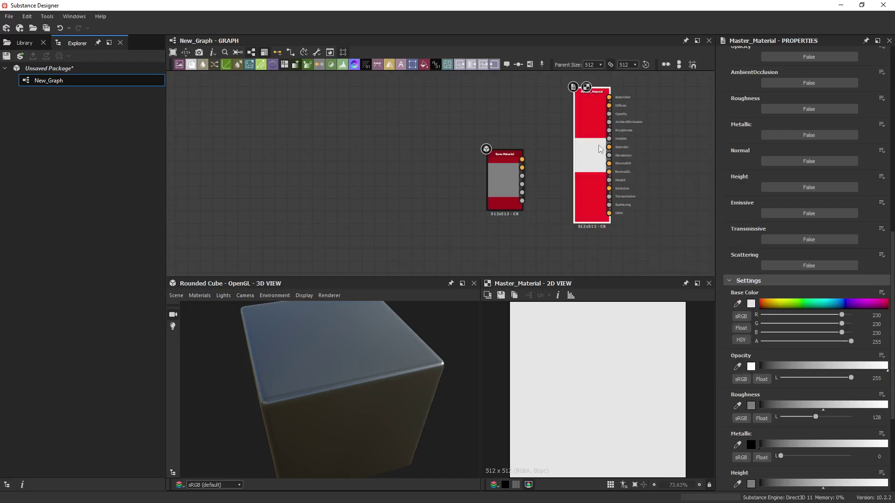
key("Delete")
Enable the Base Color, Roughness and Normal user-defined maps on the Base Material node.
left_click(511, 209)
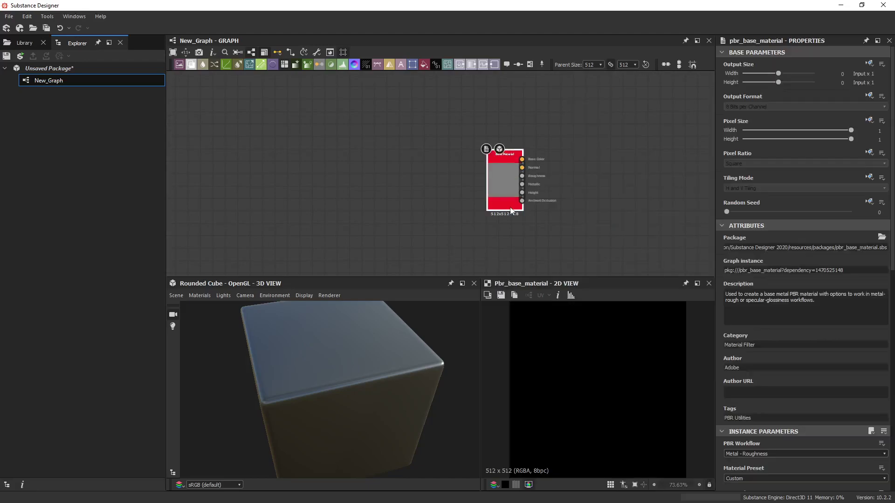
scroll(839, 389, "down", 10)
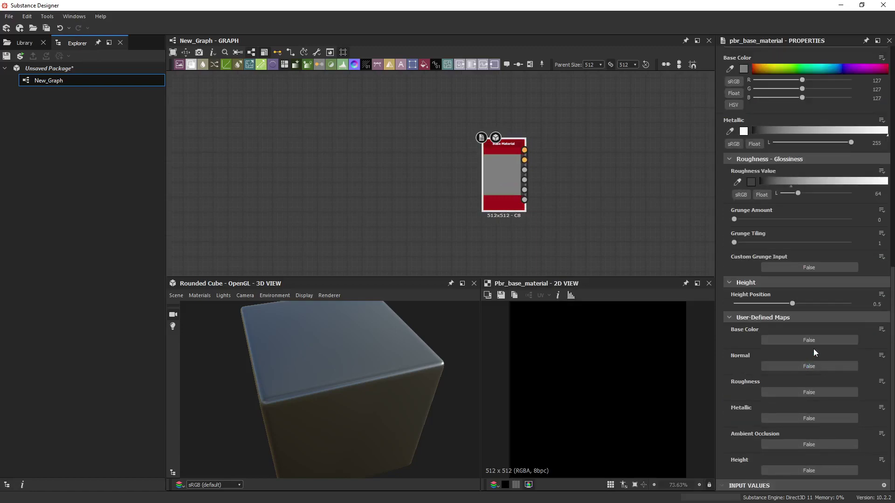
left_click(811, 344)
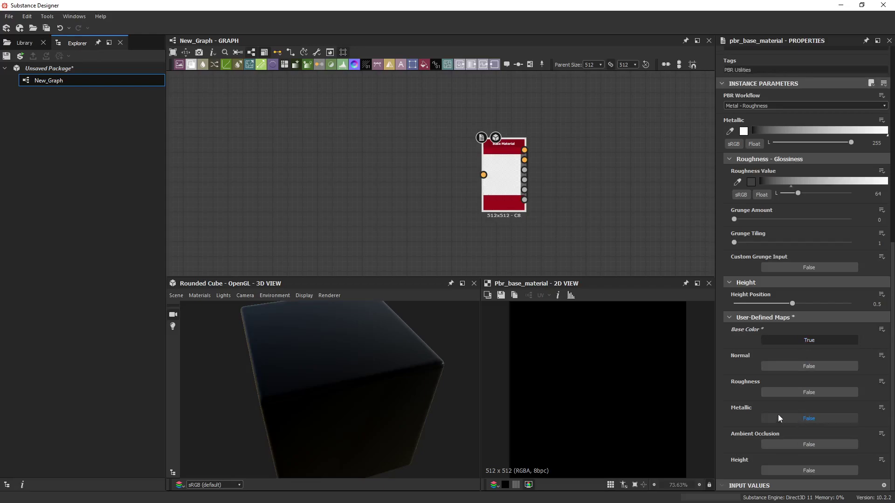
left_click(790, 392)
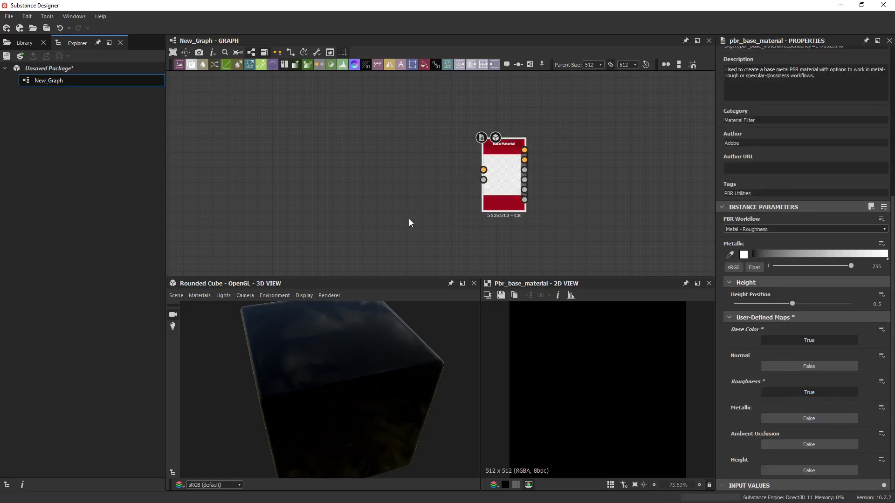
left_click_drag(373, 359, 387, 329)
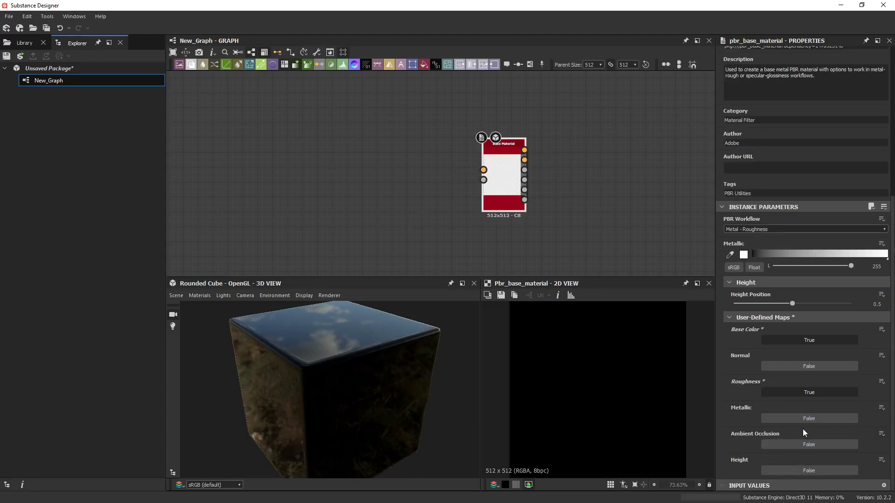
scroll(778, 422, "up", 1)
left_click(779, 423)
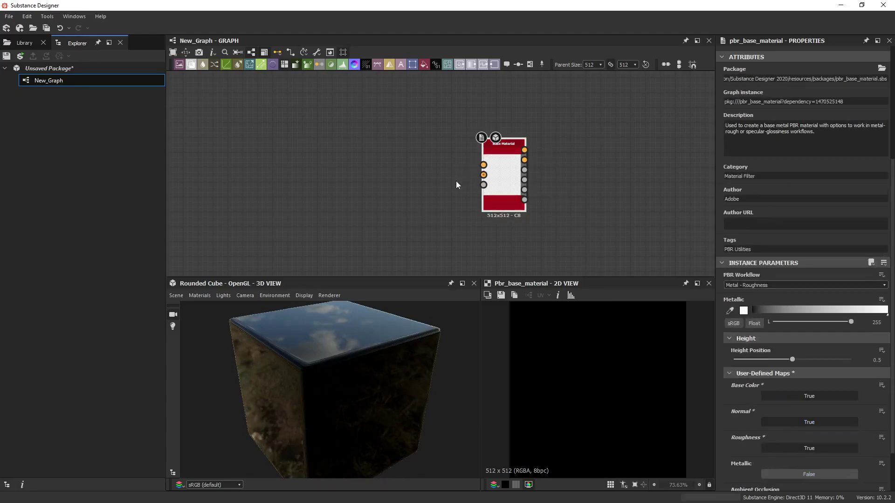
Add a Normal node feeding Base Material's Normal input and drive it with a BnW Spots 2 noise.
left_click_drag(353, 70, 483, 185)
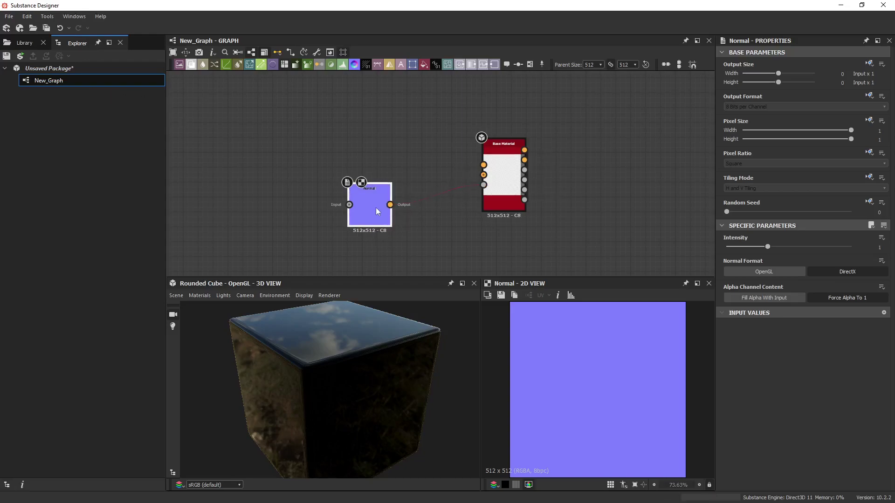
left_click_drag(390, 205, 483, 175)
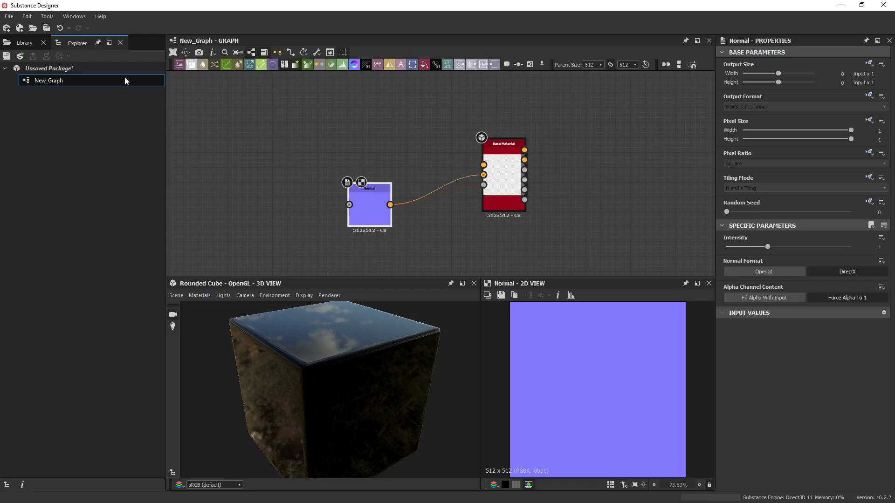
left_click(34, 42)
mouse_move(103, 191)
left_mouse_down()
mouse_move(309, 154)
mouse_move(349, 204)
left_mouse_up()
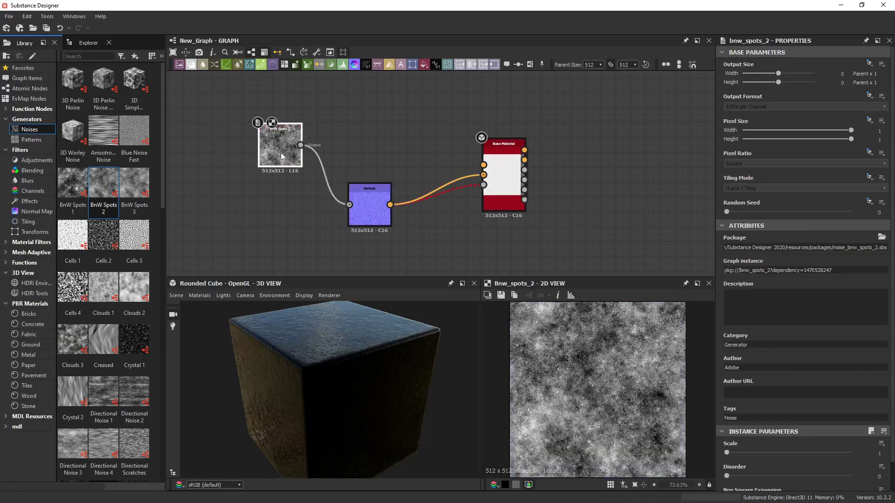
left_click_drag(283, 157, 283, 187)
left_click_drag(302, 358, 395, 232)
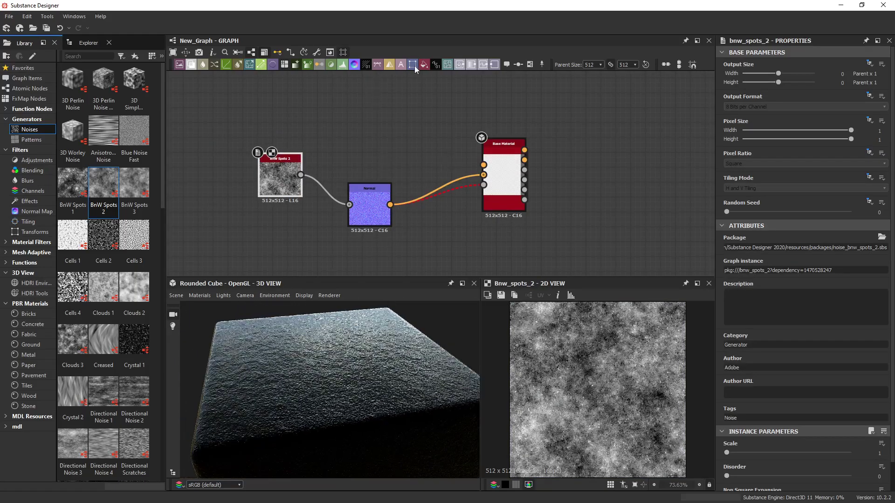
Feed Base Material's Base Color input from a Uniform Color node set to RGB 75 grey, and add a Clouds 2 noise node.
left_click_drag(412, 65, 371, 99)
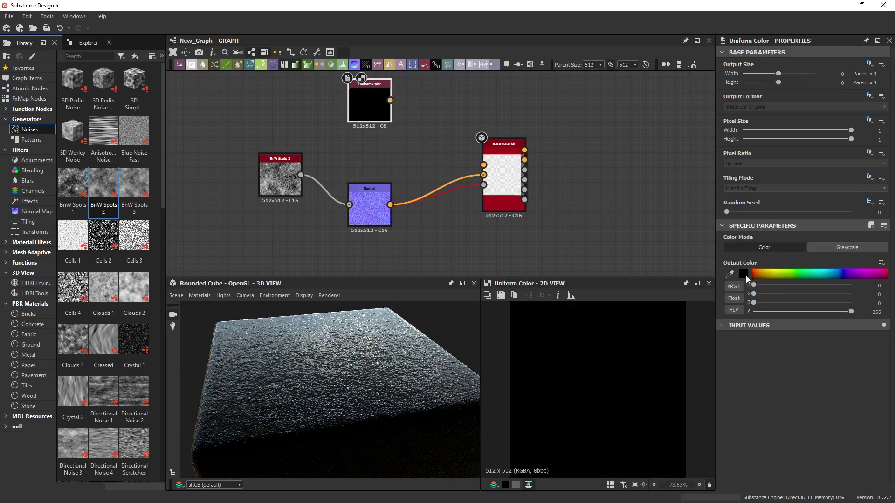
left_click(744, 275)
left_click(394, 393)
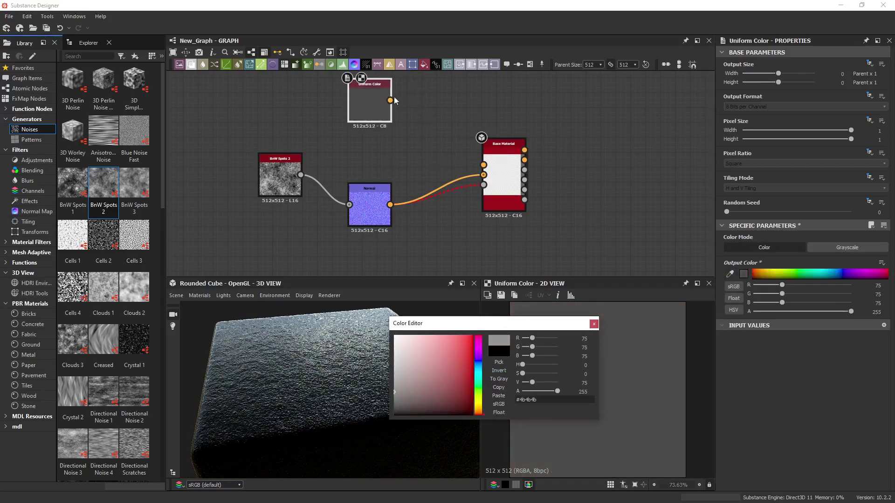
left_click_drag(390, 100, 483, 165)
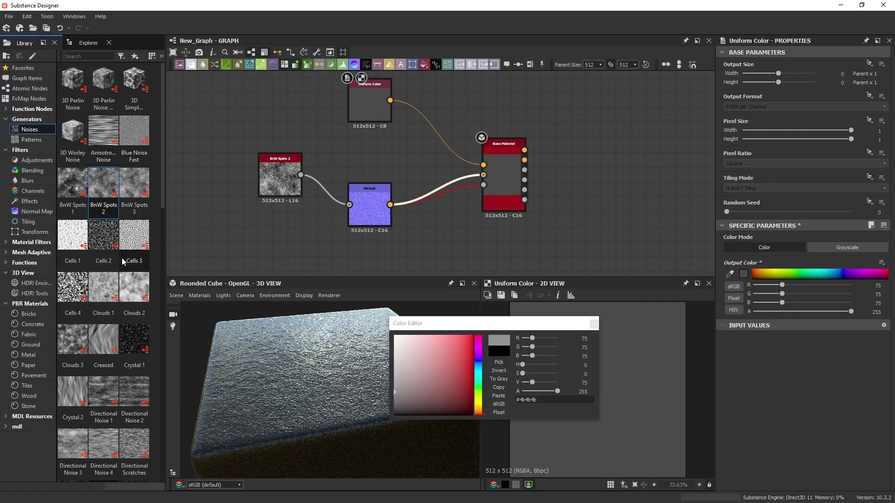
left_click_drag(130, 295, 390, 101)
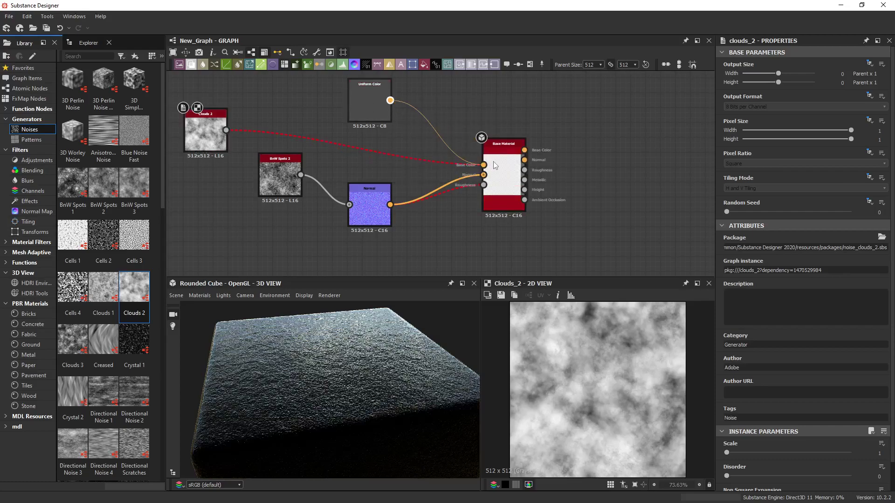
left_click_drag(226, 130, 335, 148)
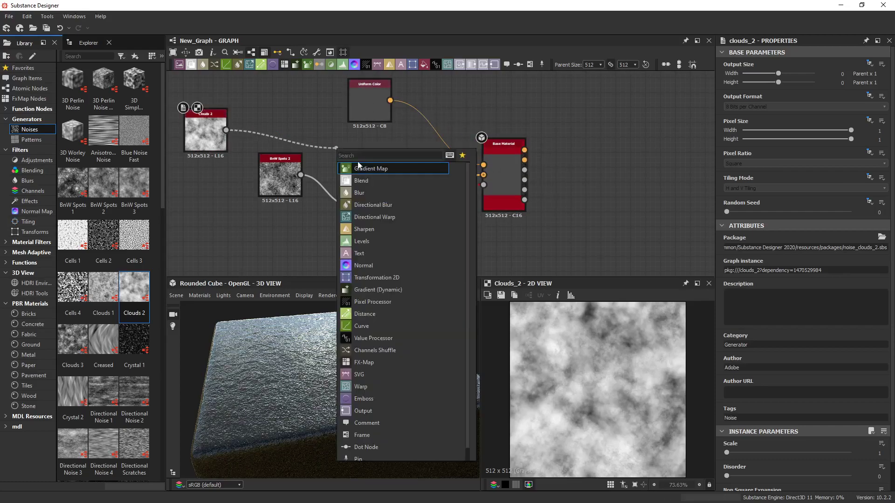
left_click(400, 168)
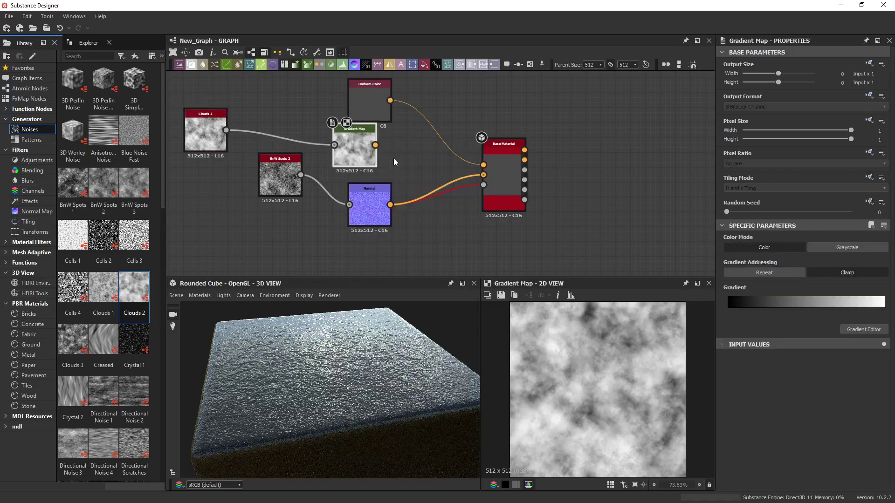
left_click_drag(376, 145, 415, 170)
key("Escape")
key("Delete")
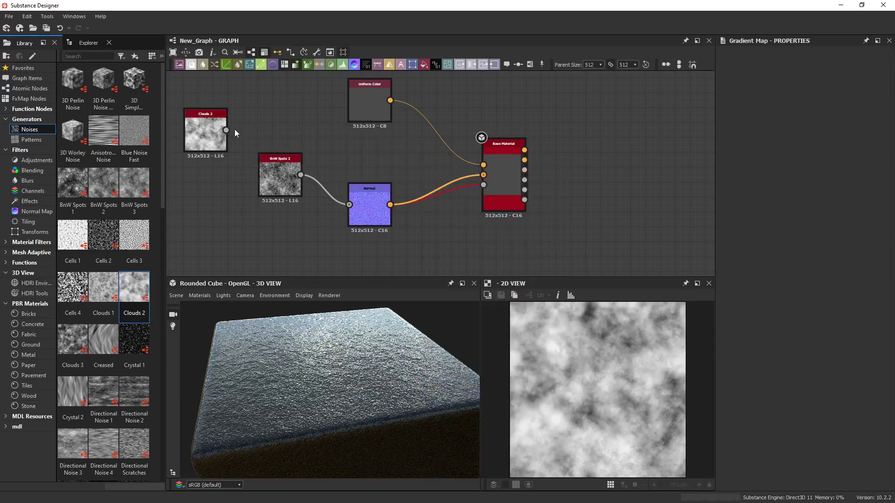
Connect Clouds 2 to Base Material's Roughness input and arrange the noise and Normal nodes in tidy rows.
left_click_drag(226, 130, 483, 185)
left_click_drag(207, 130, 281, 275)
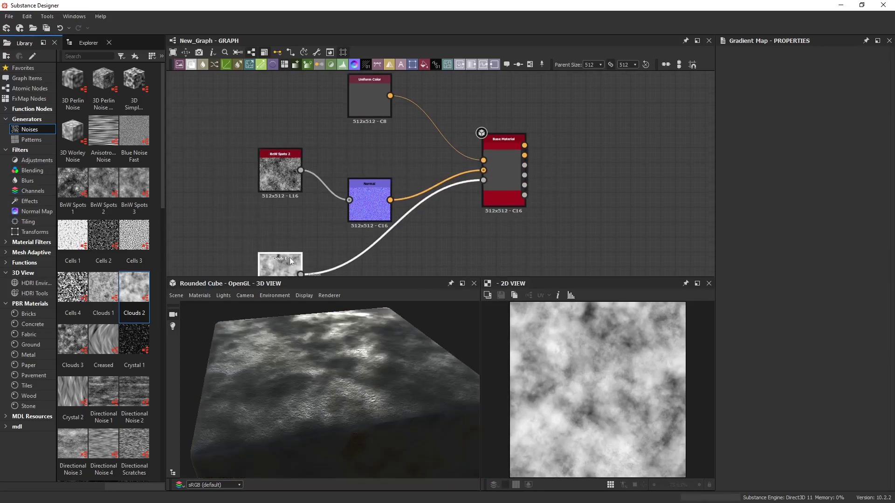
left_click_drag(280, 181, 250, 162)
left_click_drag(365, 214, 306, 164)
Insert a Histogram Range node between Clouds 2 and the Roughness input, with Range 0.18 and Position 0.4.
left_click_drag(274, 271, 358, 210)
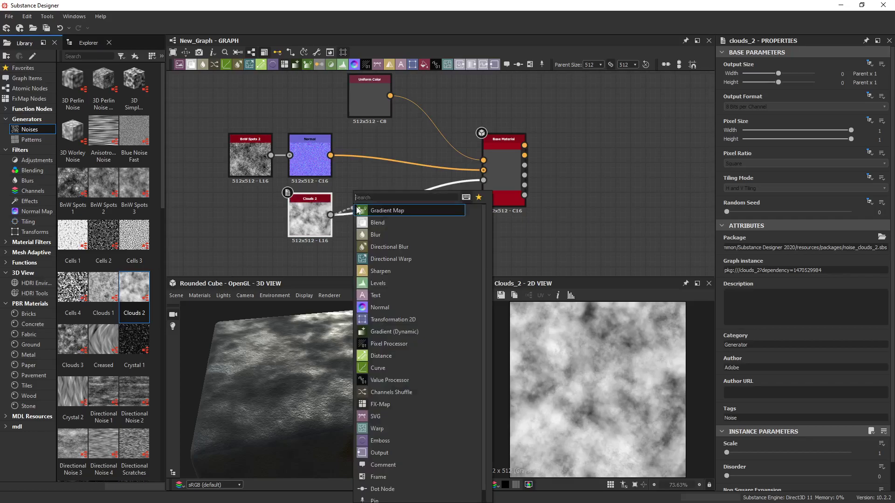
type("his")
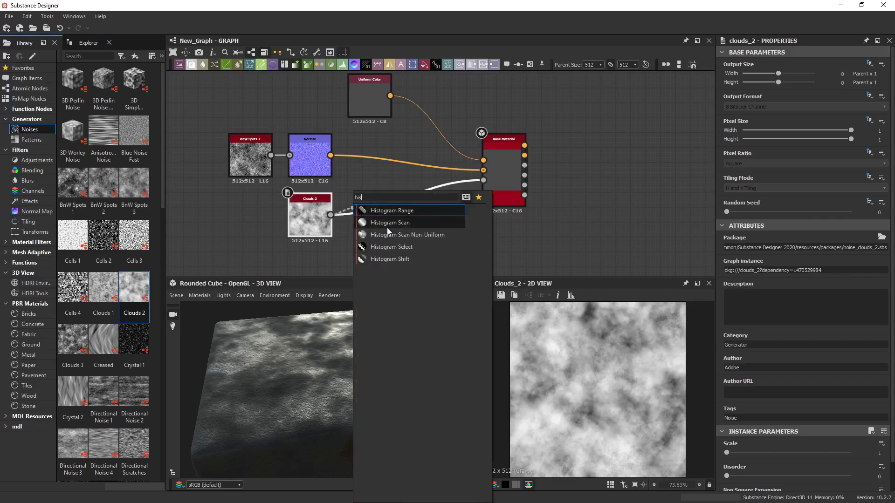
left_click(422, 211)
left_click_drag(390, 215, 484, 180)
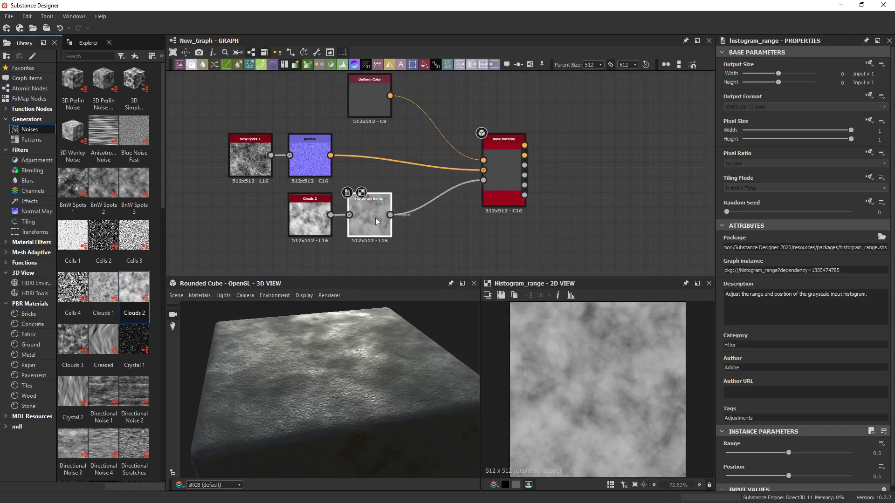
left_click_drag(750, 453, 749, 454)
left_click_drag(753, 476, 776, 476)
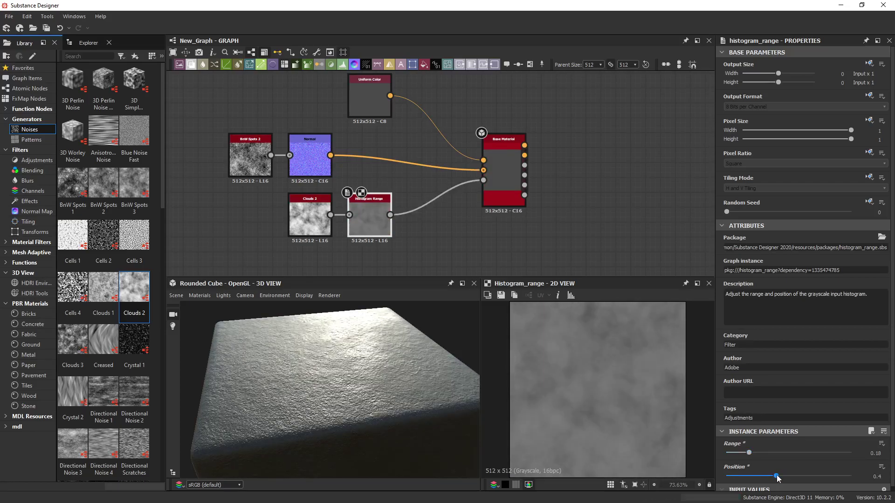
Examine the material's bumps and reflections on the preview cube up close and from several angles.
mouse_move(298, 420)
left_mouse_down("alt")
mouse_move(311, 440)
mouse_move(295, 419)
left_mouse_up("alt")
scroll(327, 416, "up", 5)
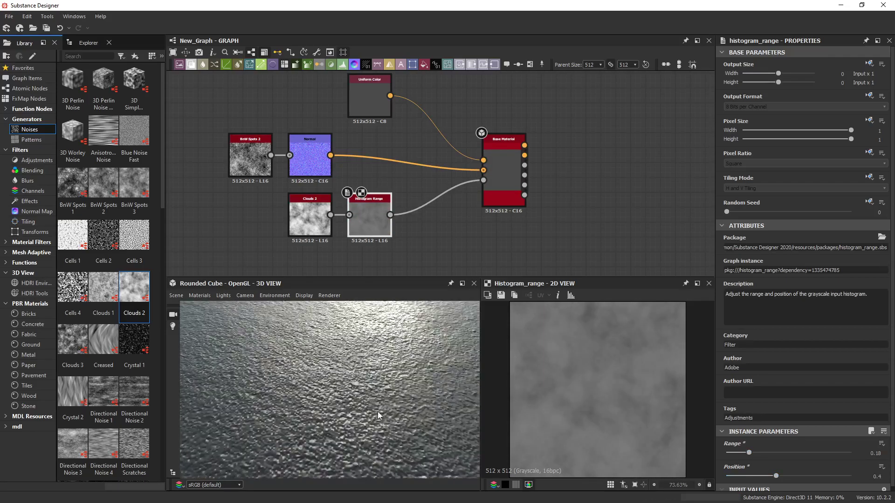
left_click_drag(362, 414, 377, 352, "alt")
middle_click_drag(379, 135, 388, 166)
scroll(400, 172, "up", 2)
scroll(322, 375, "down", 3)
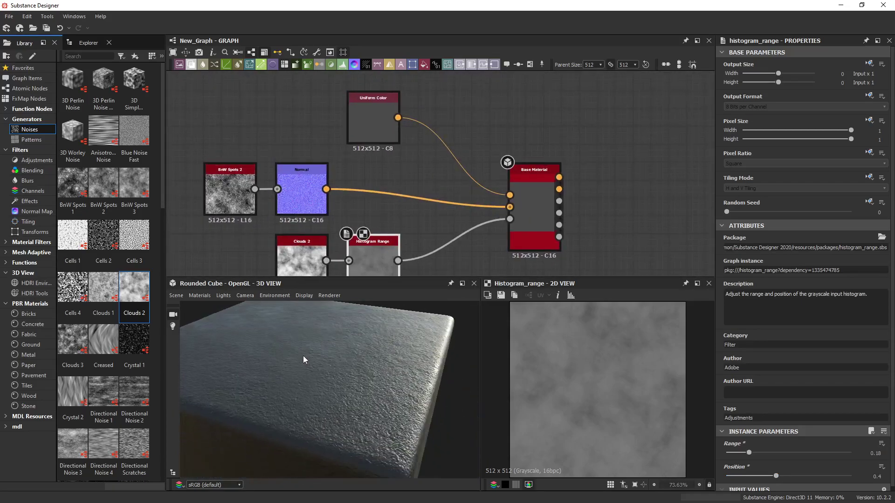
left_click_drag(303, 360, 479, 292, "alt")
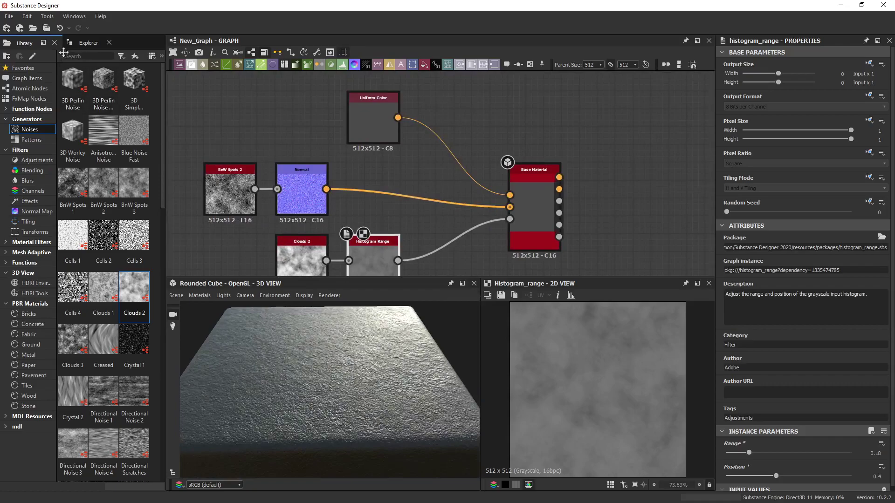
Rename the New_Graph graph as Asphault in the unsaved package.
left_click(87, 43)
right_click(82, 82)
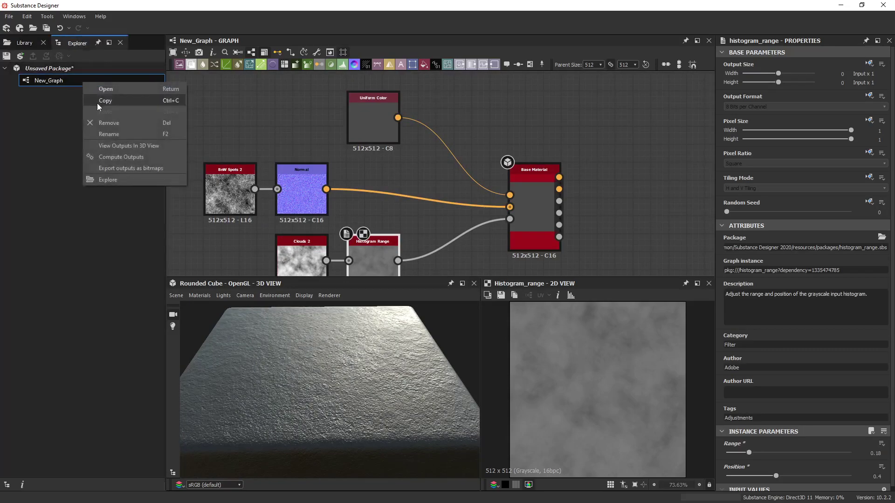
left_click(133, 135)
type("Asphault")
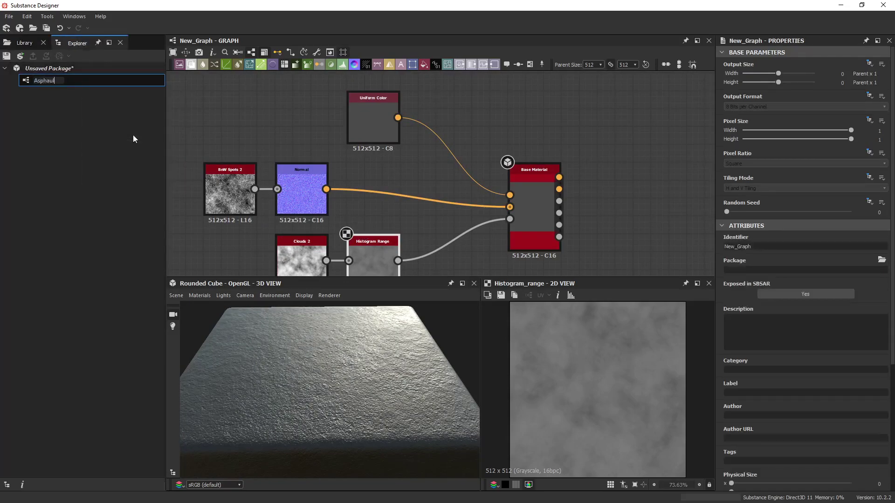
key("Return")
Save the unsaved package as Asphault.sbs in the SBS_Files folder.
right_click(118, 69)
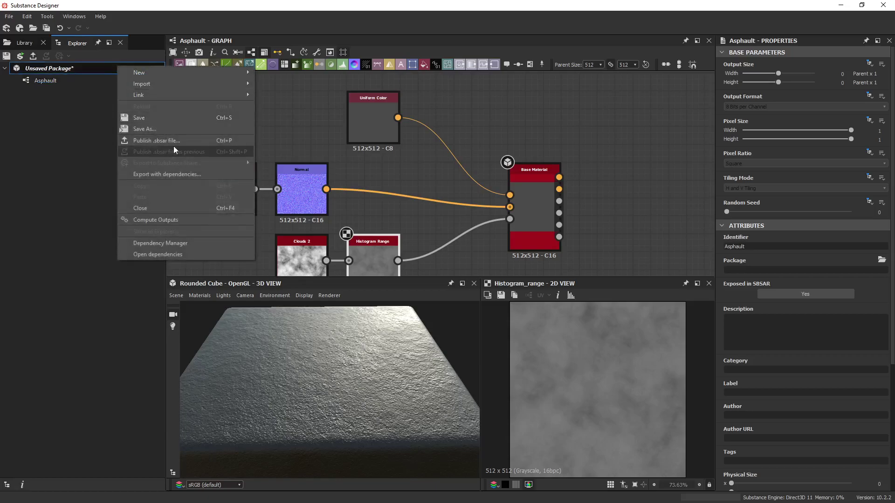
left_click(180, 131)
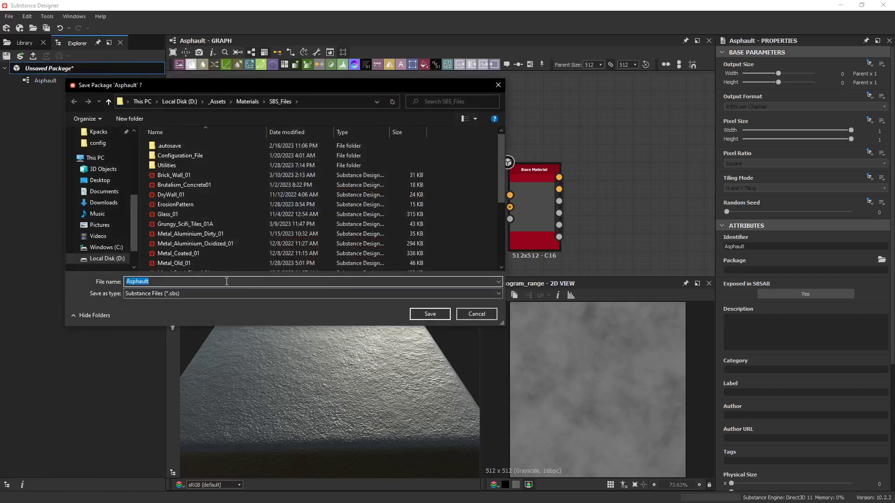
left_click(439, 314)
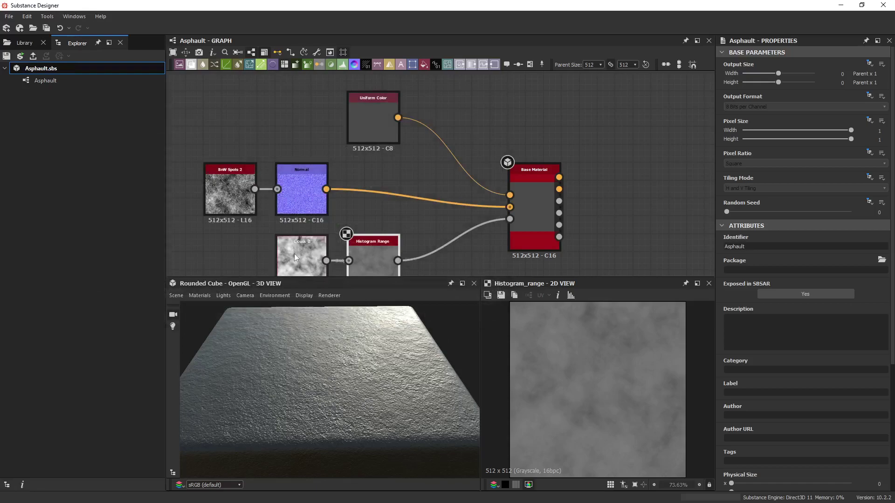
Try to export the Asphault graph's outputs as bitmaps.
right_click(55, 80)
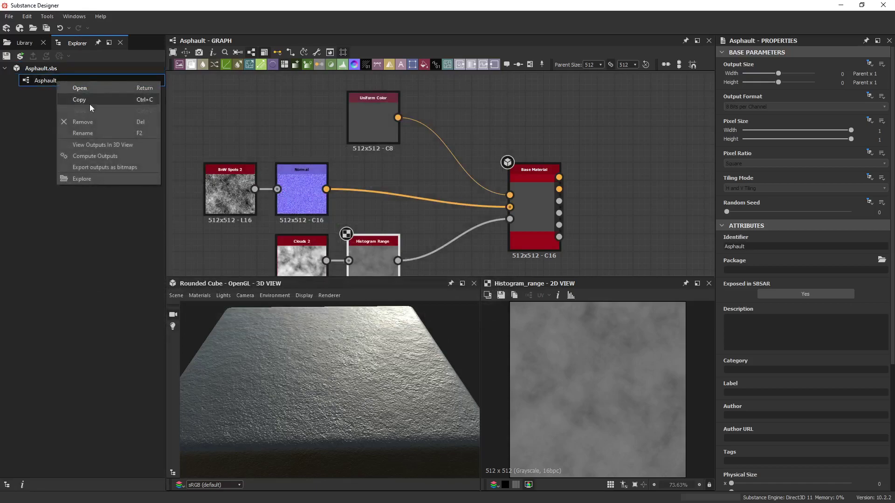
left_click(116, 166)
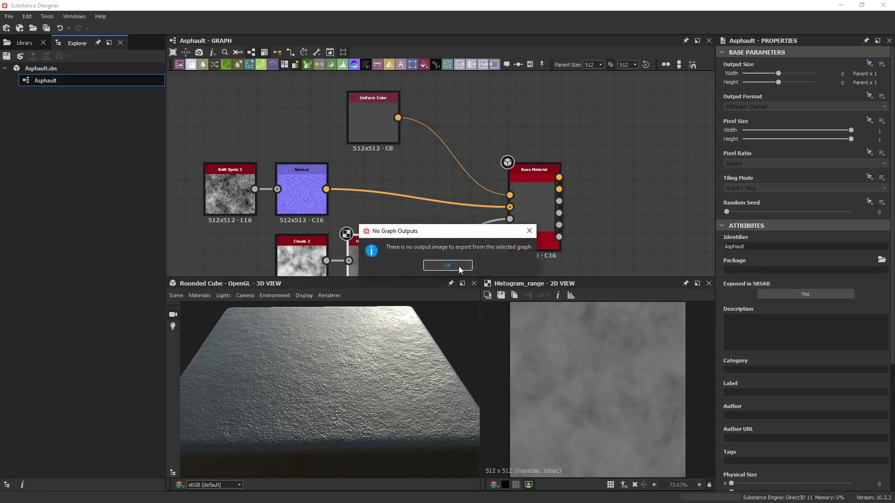
left_click(530, 231)
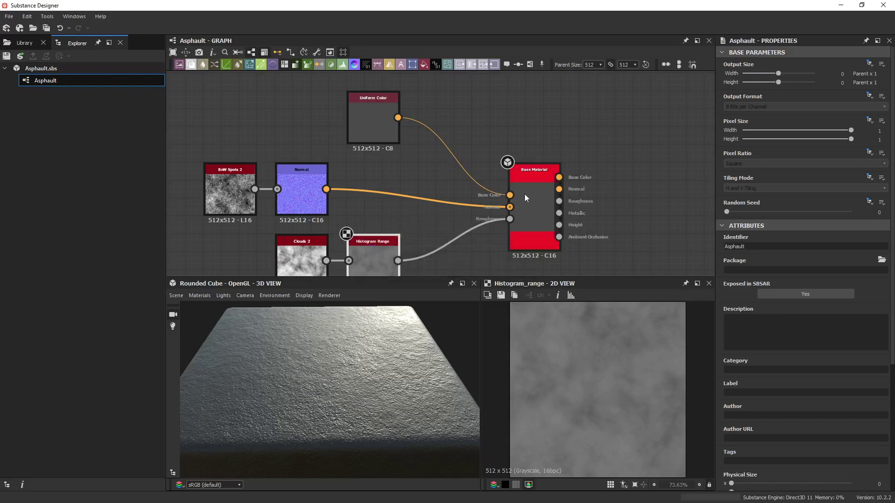
Create output nodes for the Base Material node, leaving out its hidden connectors.
left_click(527, 196)
right_click(538, 207)
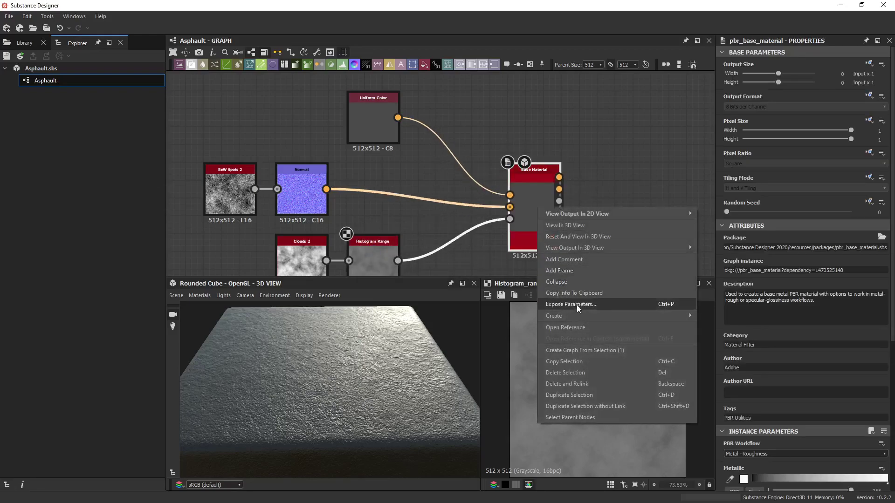
mouse_move(663, 322)
left_click(723, 328)
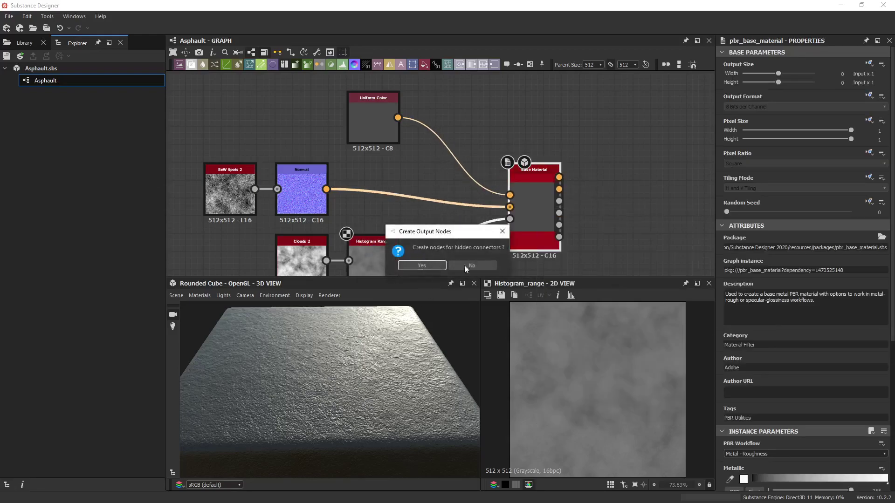
left_click(476, 265)
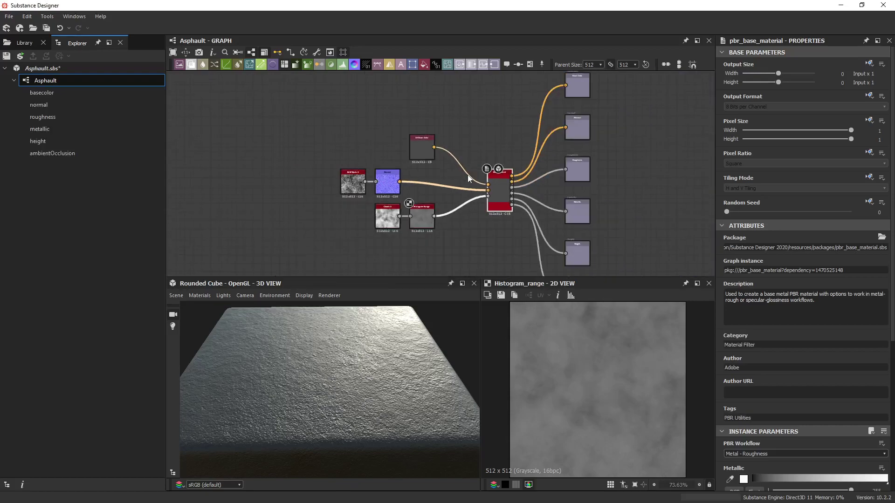
Expose the Uniform Color node's Output Color as a new graph input labelled Color.
mouse_move(435, 175)
middle_mouse_down()
mouse_move(401, 168)
mouse_move(433, 184)
middle_mouse_up()
left_click(388, 165)
scroll(388, 178, "up", 3)
left_click_drag(417, 146, 405, 145)
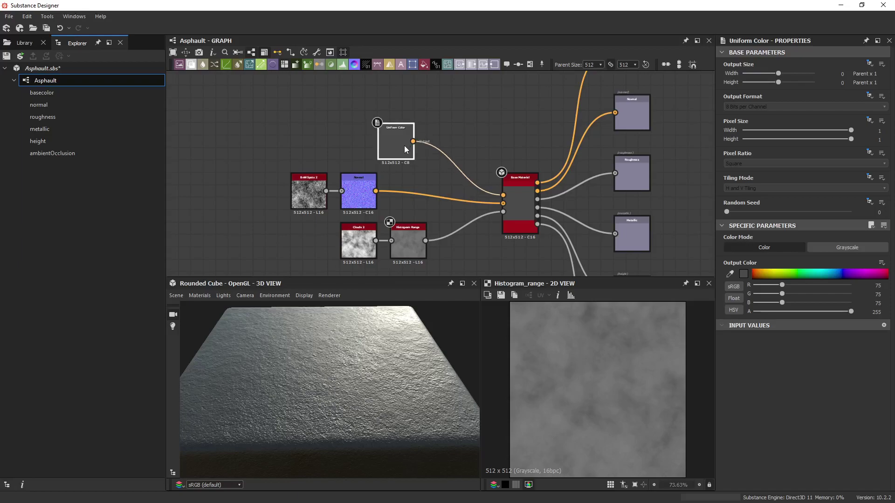
left_click(885, 263)
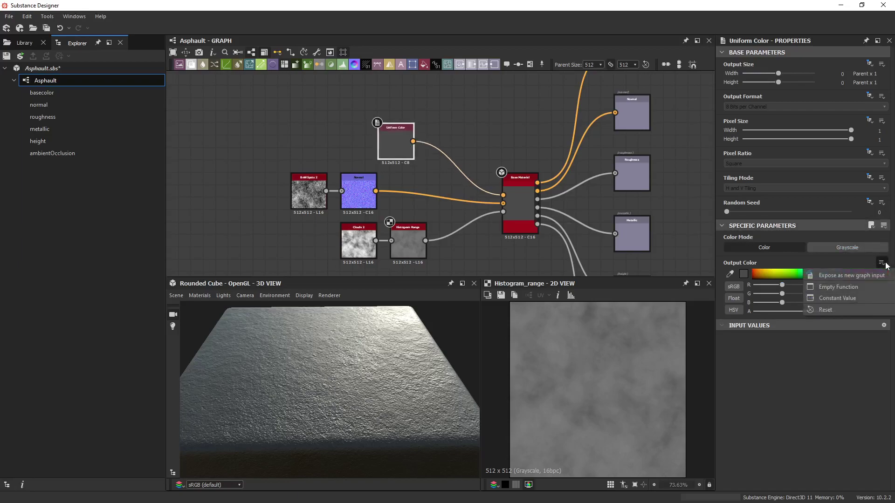
left_click(867, 276)
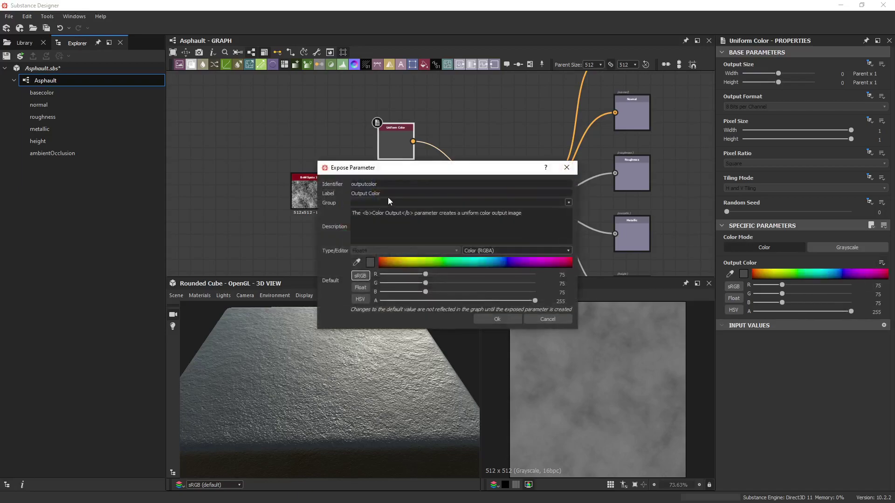
key("Tab")
type("Col")
left_click(505, 318)
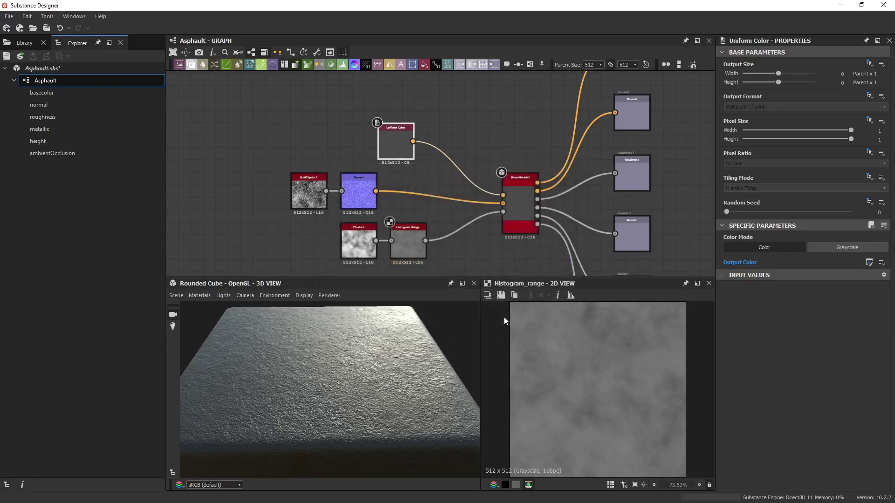
Save the changes to the Asphault.sbs package.
left_click(85, 70)
right_click(67, 72)
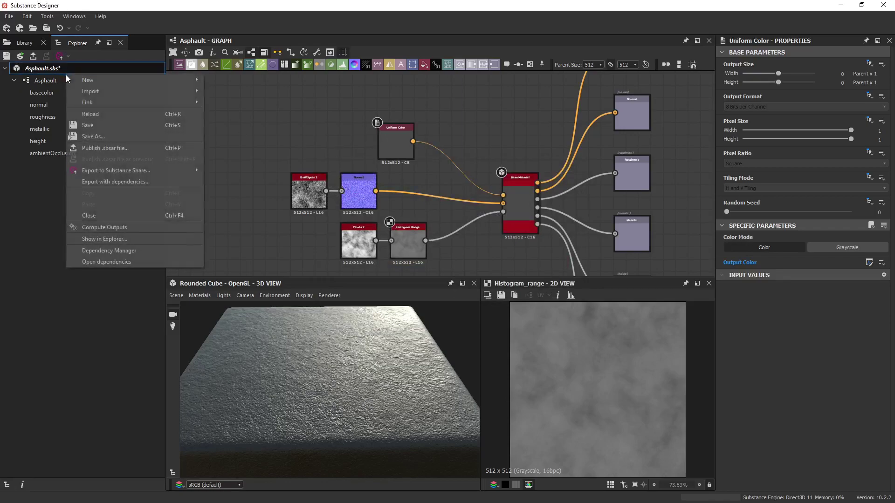
left_click(91, 125)
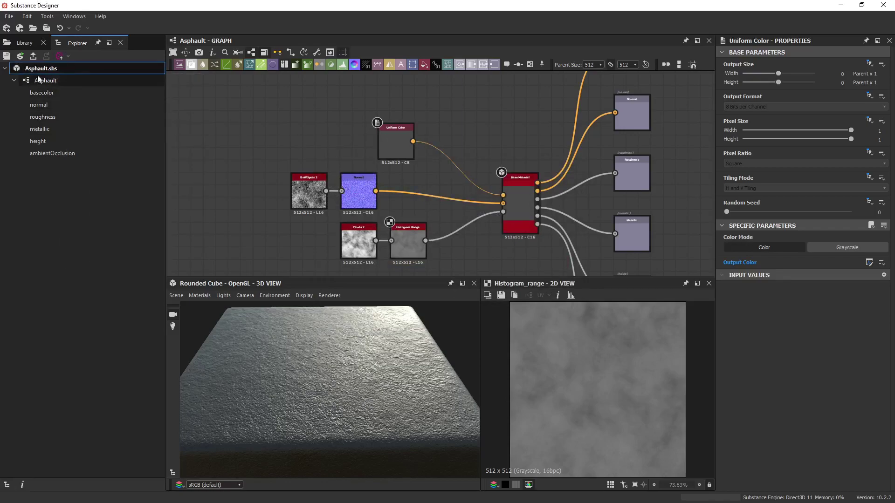
Publish the package as Asphault.sbsar to the Desktop, exposing Output size and Random seed with Auto compression.
left_click(52, 70)
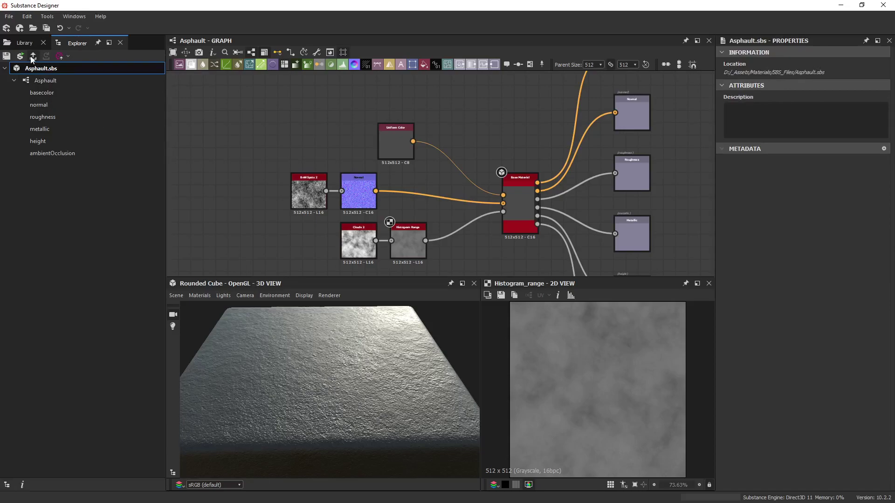
left_click(33, 57)
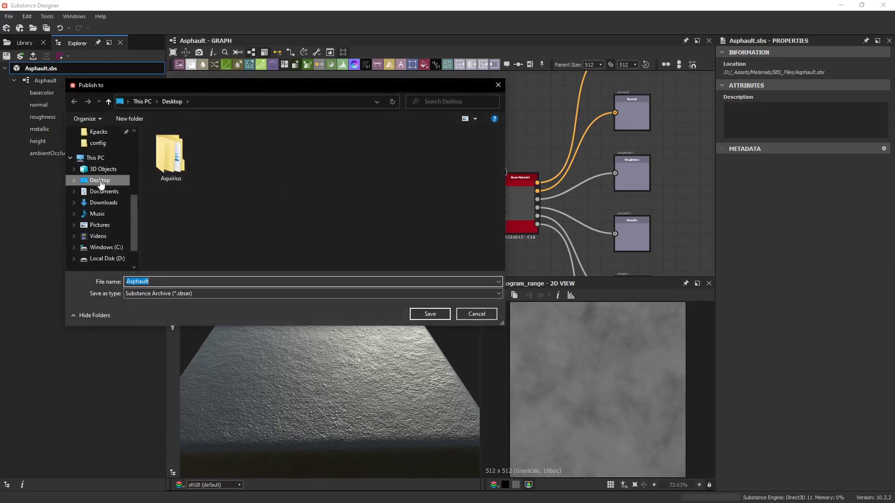
left_click(99, 180)
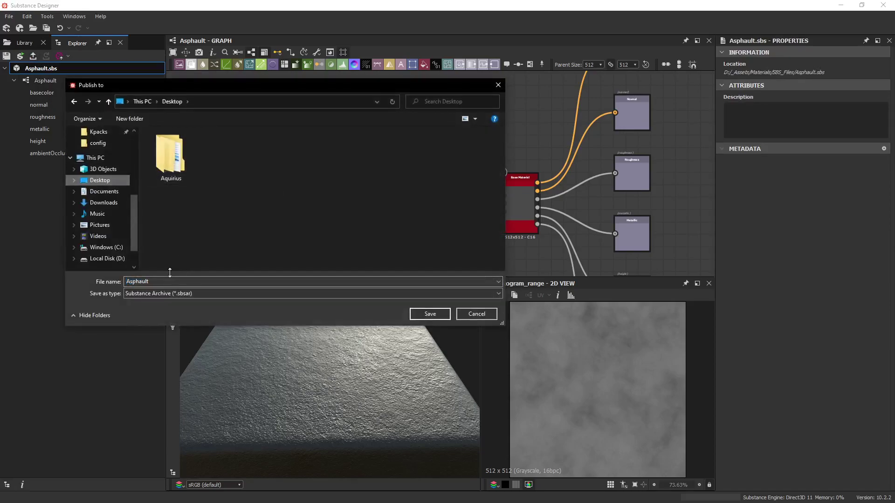
left_click(430, 314)
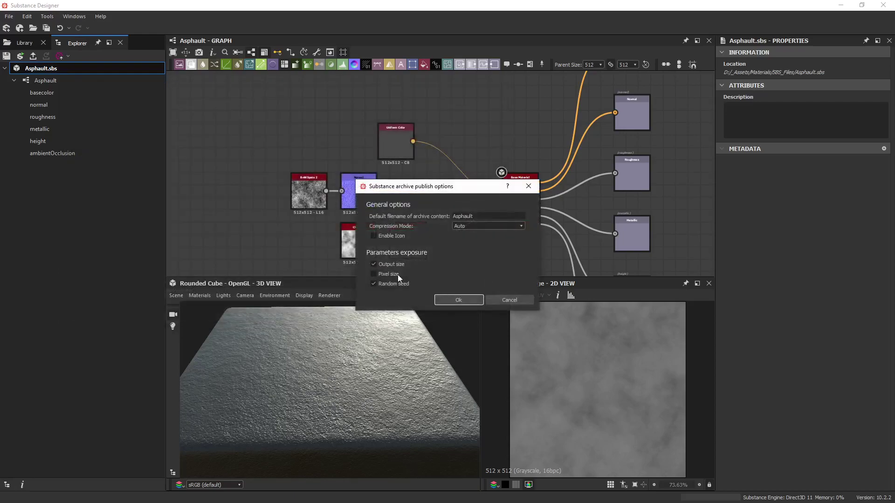
left_click(461, 299)
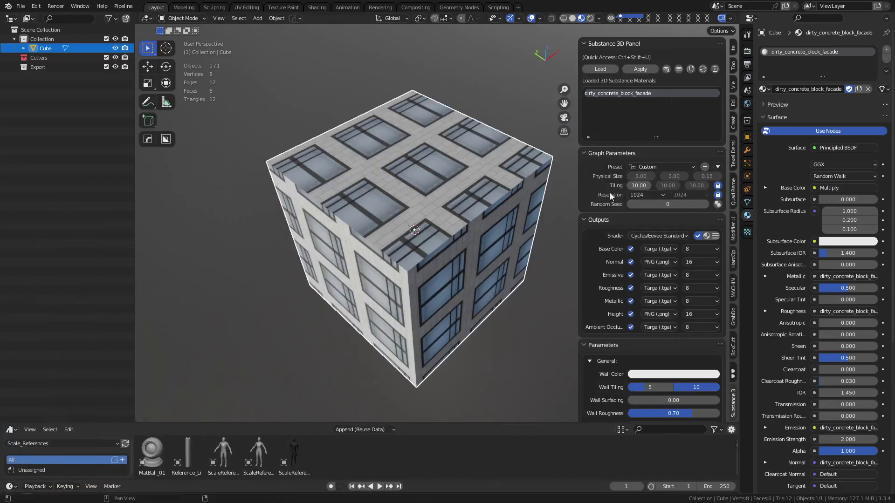
Switch to Blender and load Asphault.sbsar from the Desktop as a Substance material, checking its file properties first.
left_click(611, 70)
left_click(252, 203)
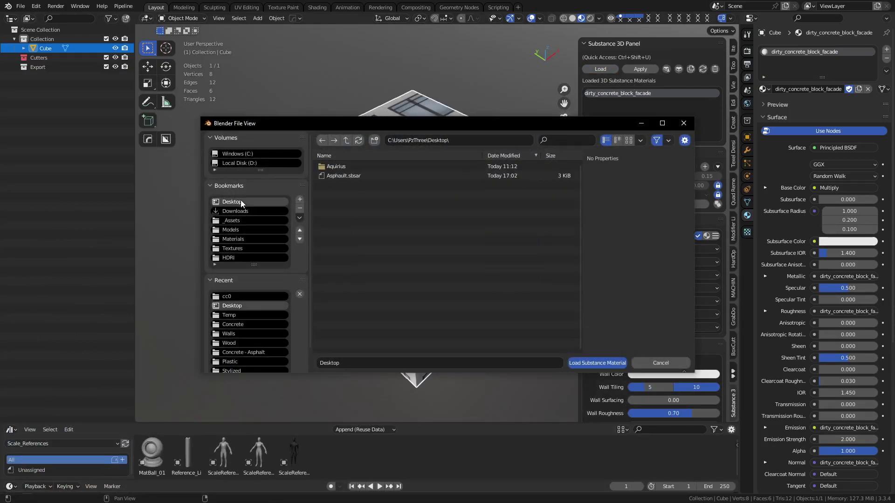
right_click(346, 178)
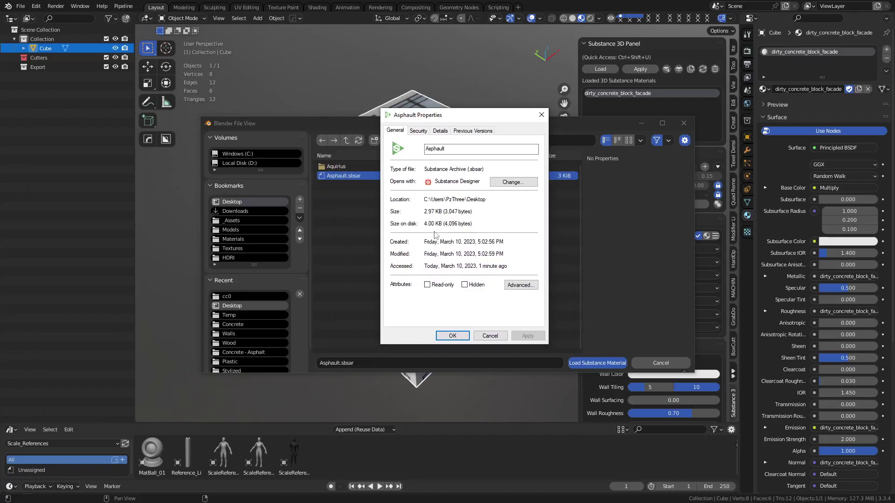
left_click(488, 337)
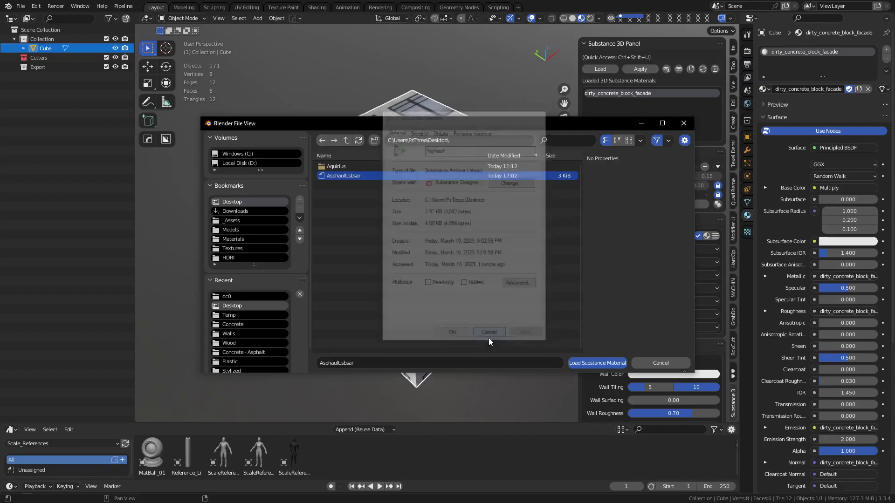
double_click(344, 177)
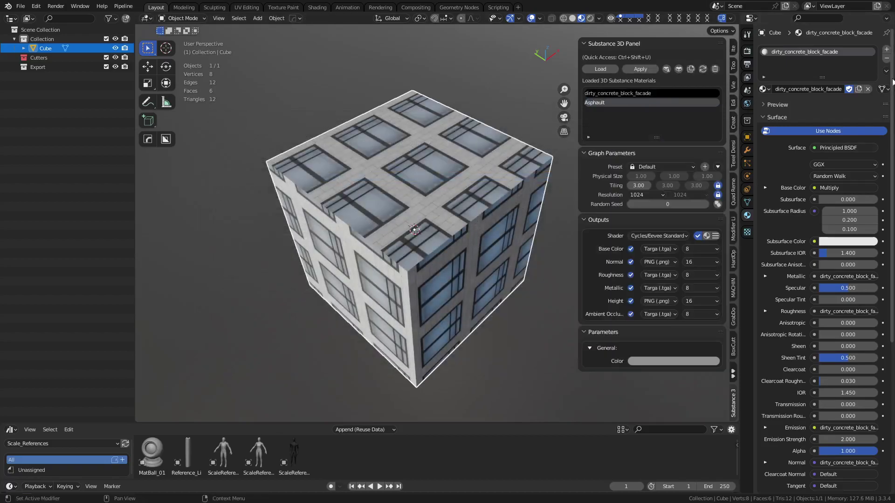
Remove the dirty_concrete_block_facade material from the cube and apply the Asphault substance to it.
left_click(886, 59)
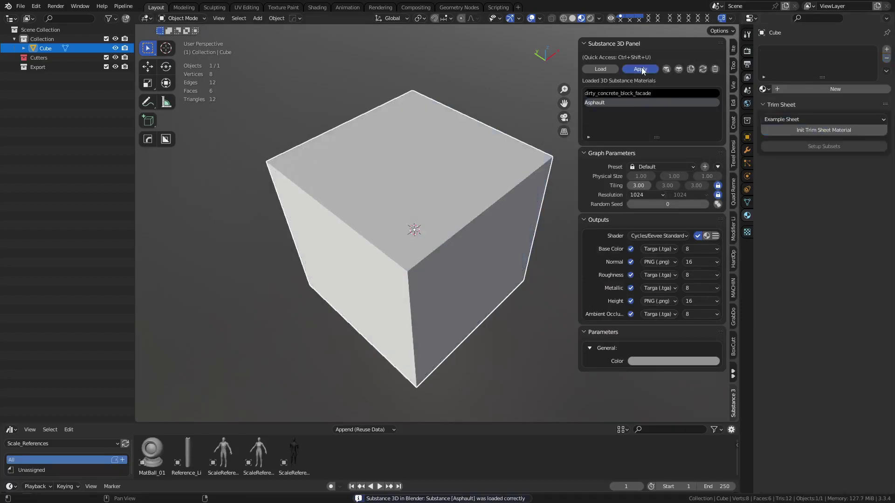
left_click(641, 69)
middle_click_drag(465, 279, 419, 265)
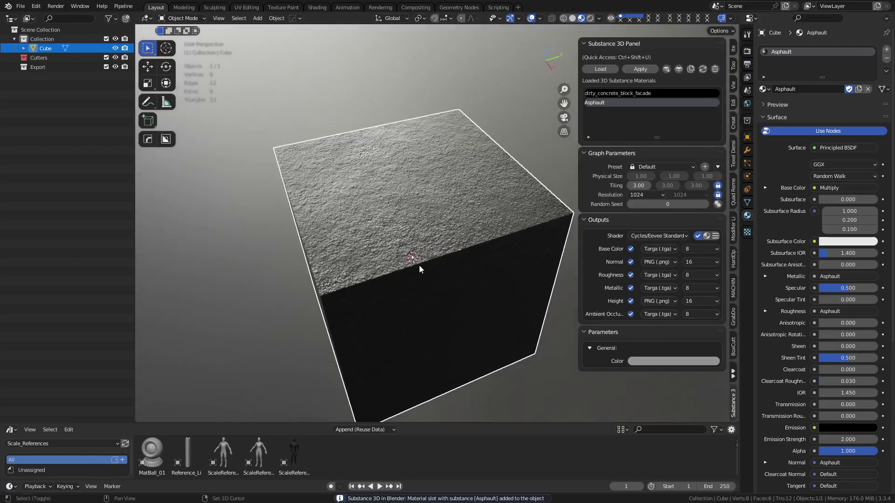
Try Asphault Tiling values of 1 and 5 on the cube, and return Tiling to 3.
double_click(639, 185)
type("1")
key("Return")
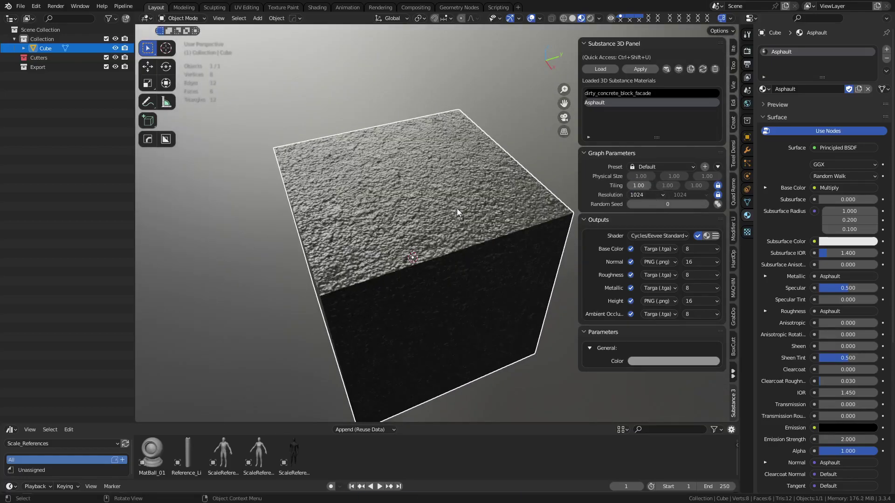
middle_click_drag(457, 212, 514, 226)
double_click(639, 185)
type("5")
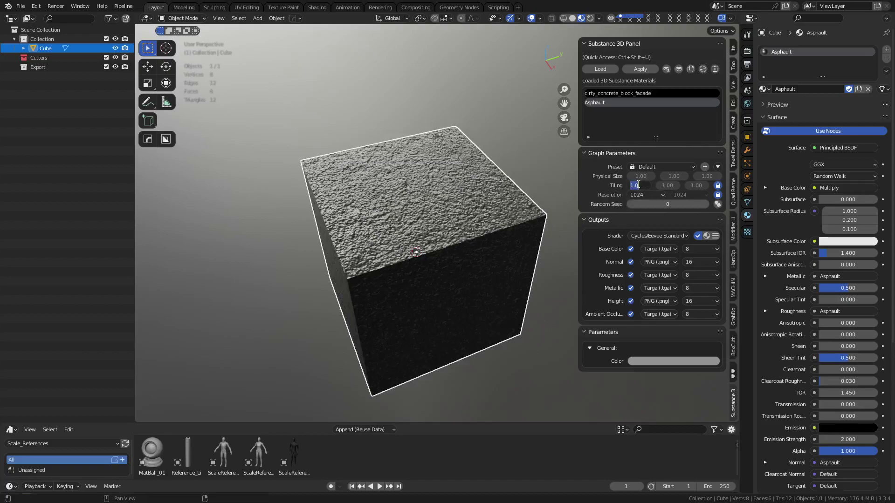
key("Return")
double_click(639, 185)
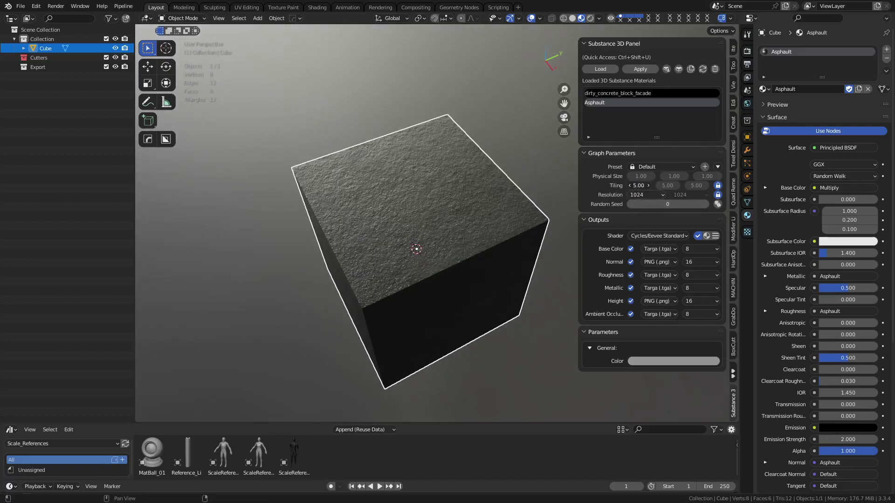
type("3")
key("Return")
middle_click_drag(489, 228, 469, 242)
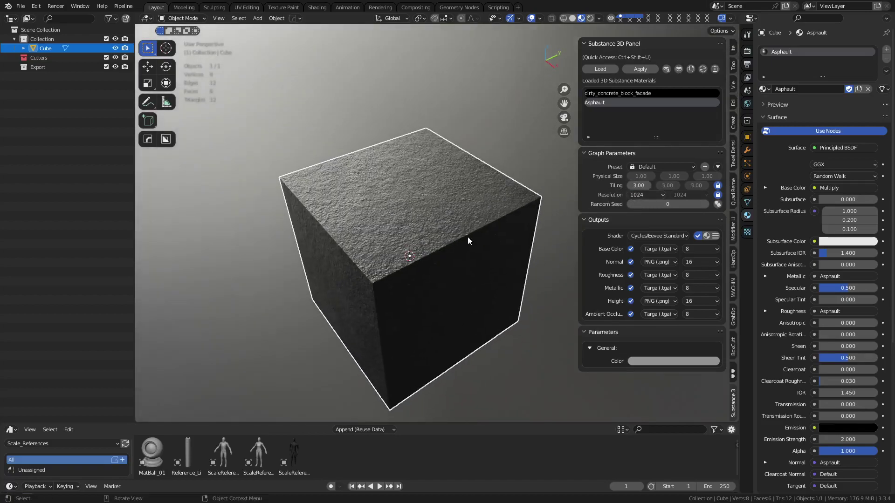
Glance at the Asphault graph in Substance Designer, return to Blender and reload the Asphault substance.
key("alt+Tab")
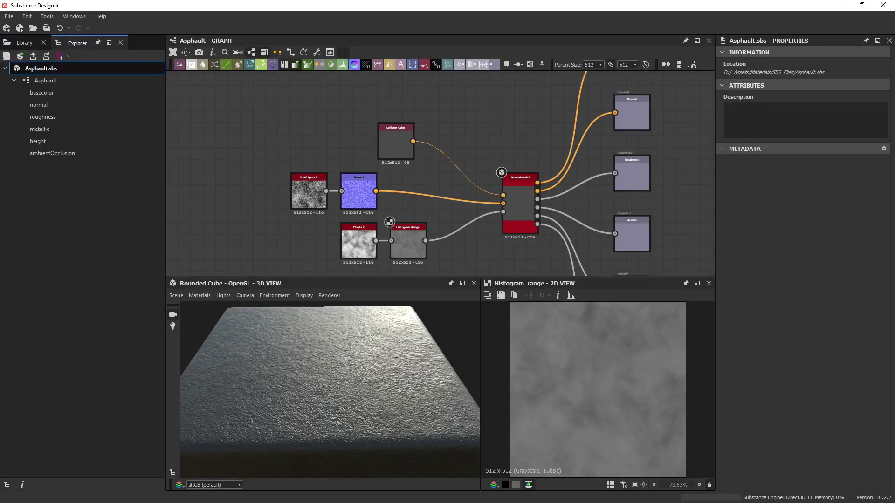
key("alt+Tab")
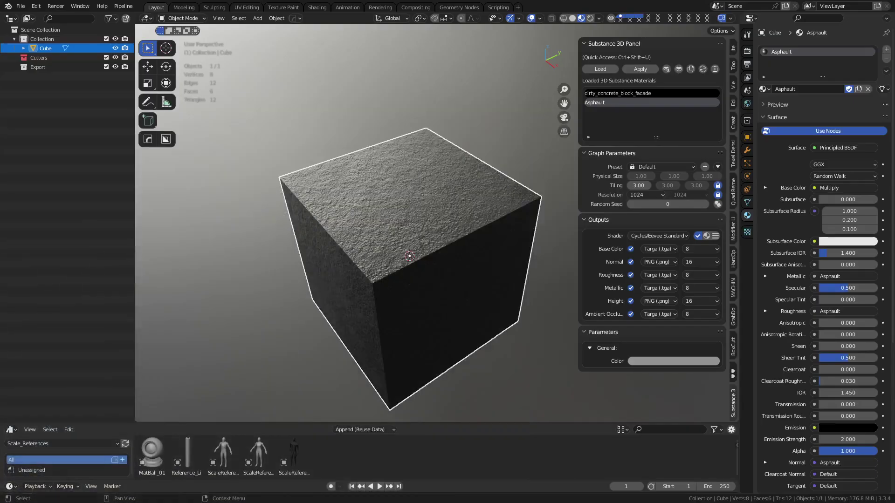
left_click(703, 69)
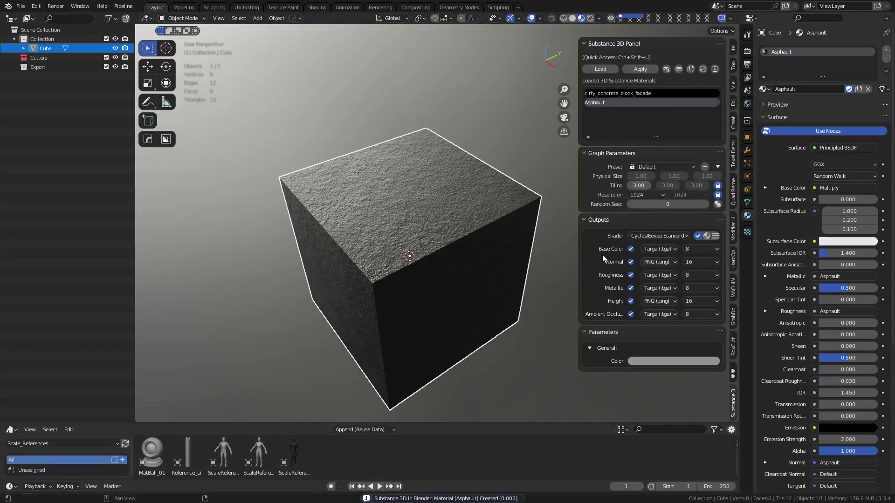
Recolor the Asphault substance on the cube by trying a dark brown and a saturated red, ending on a muted red Color parameter.
left_click(656, 361)
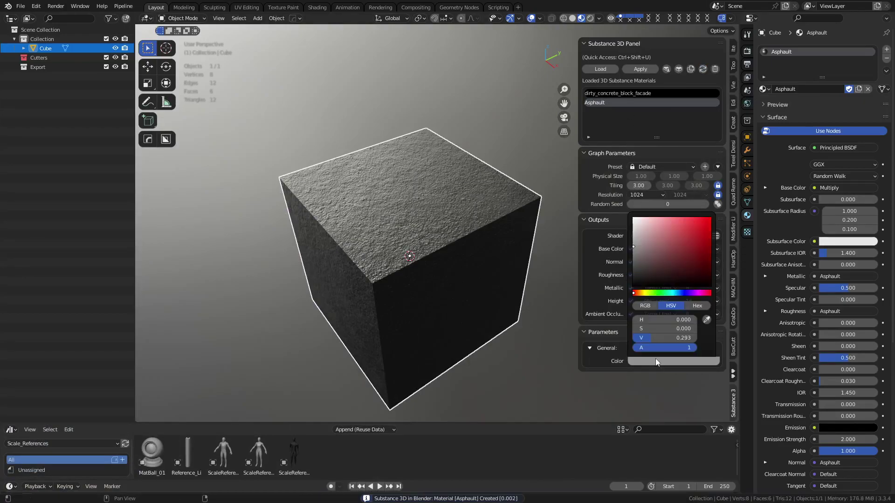
left_click(639, 261)
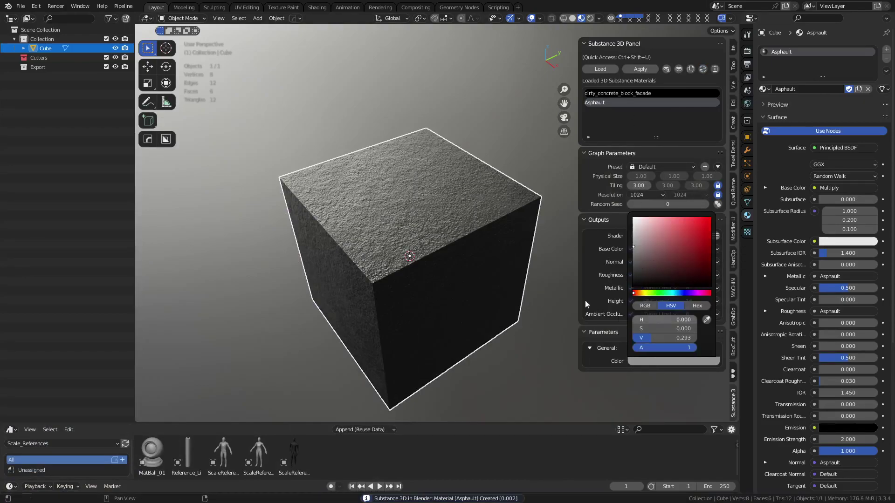
left_click(643, 362)
left_click_drag(649, 271, 646, 273)
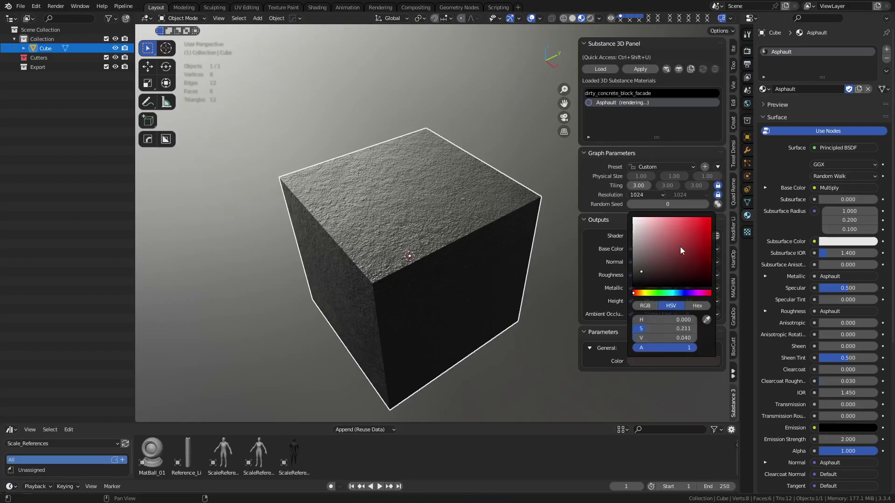
left_click(665, 232)
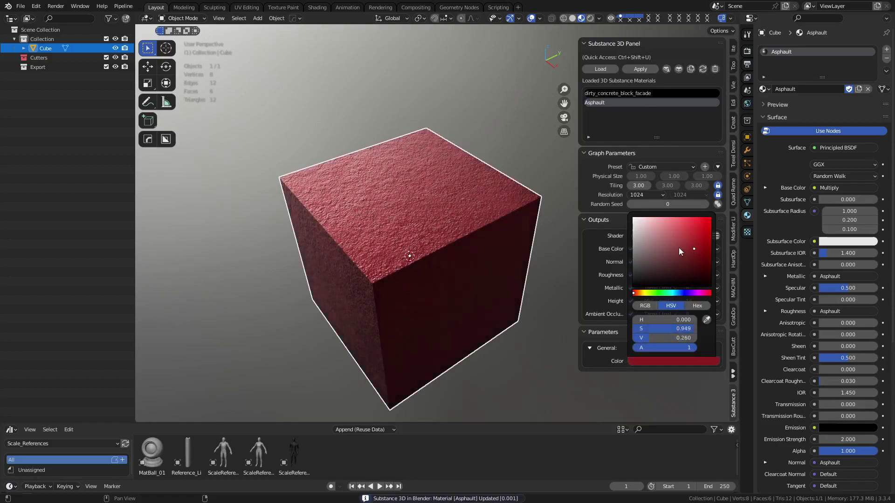
left_click_drag(412, 243, 430, 279)
mouse_move(431, 279)
middle_mouse_down()
mouse_move(473, 285)
mouse_move(436, 270)
middle_mouse_up()
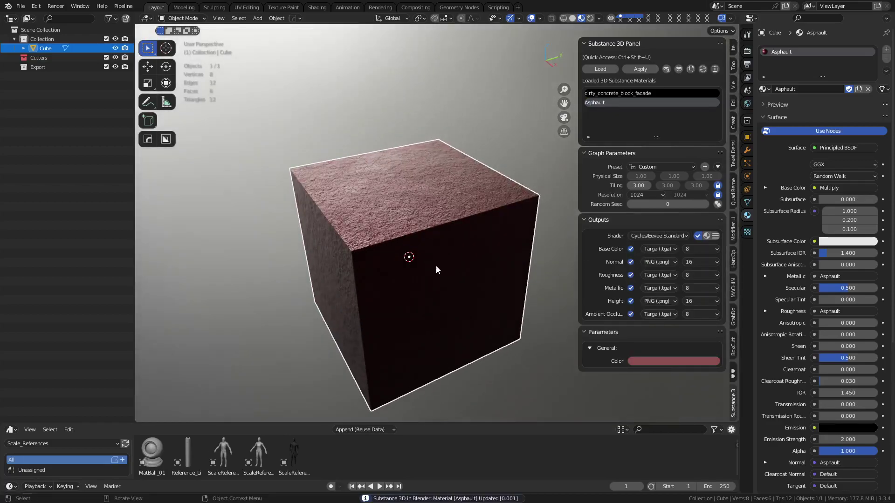
middle_click_drag(375, 281, 395, 296)
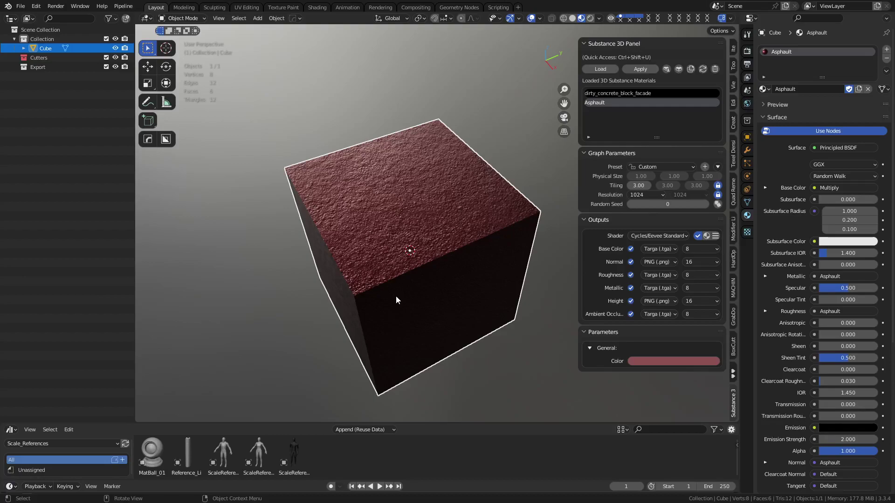
middle_click_drag(408, 286, 374, 271)
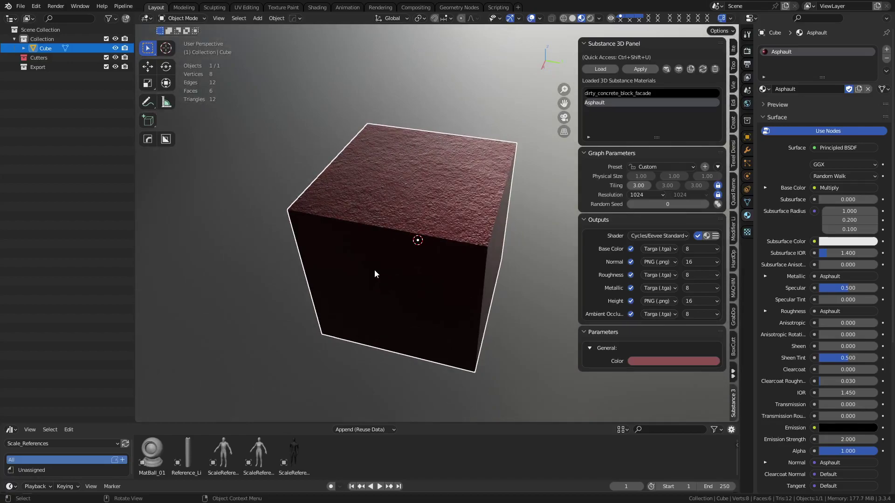